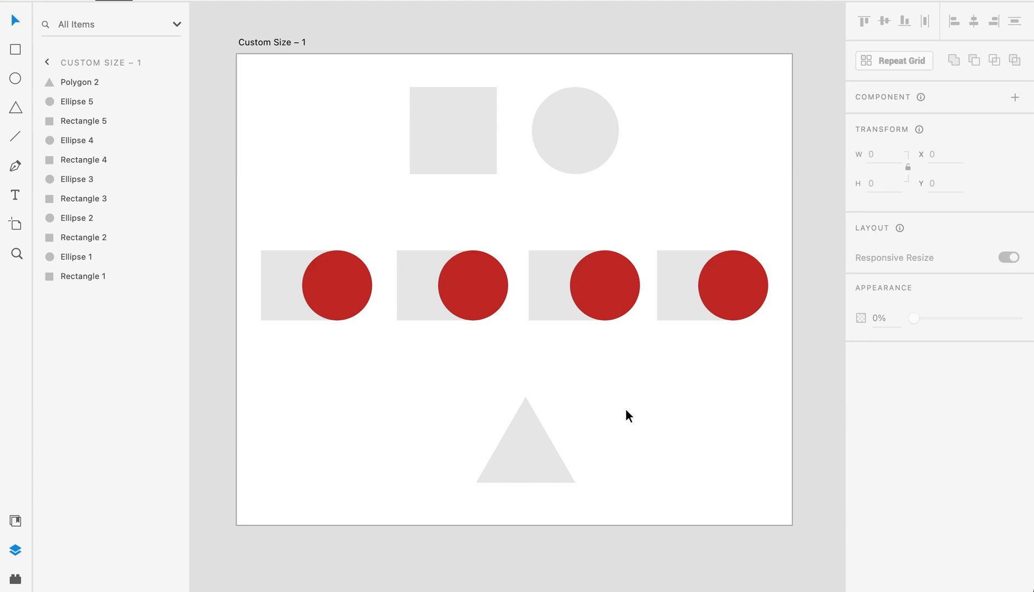
Round all four corners of the upper grey square evenly to a radius of 38.
left_click(476, 153)
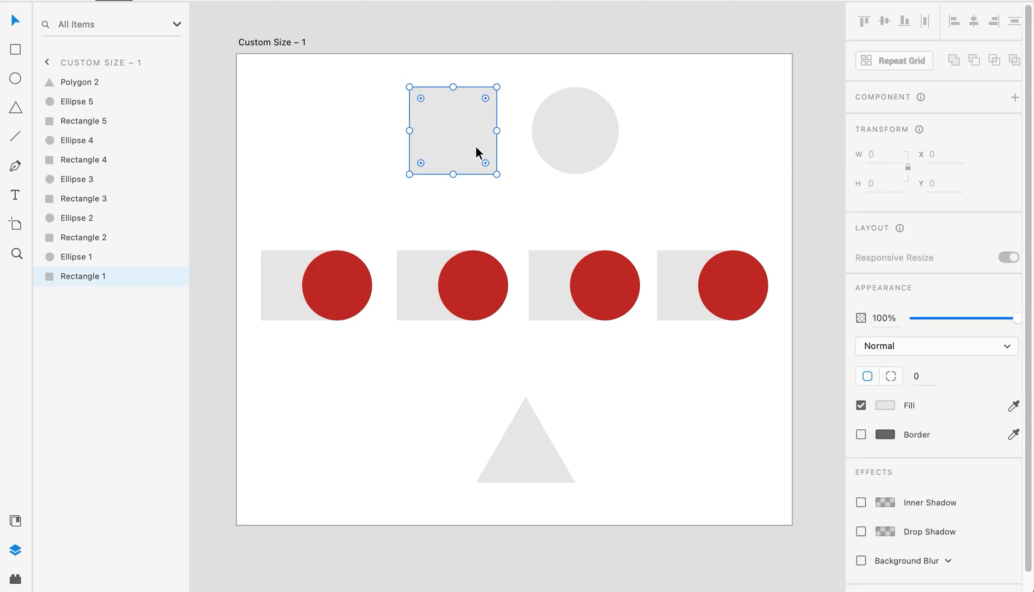
left_click(326, 170)
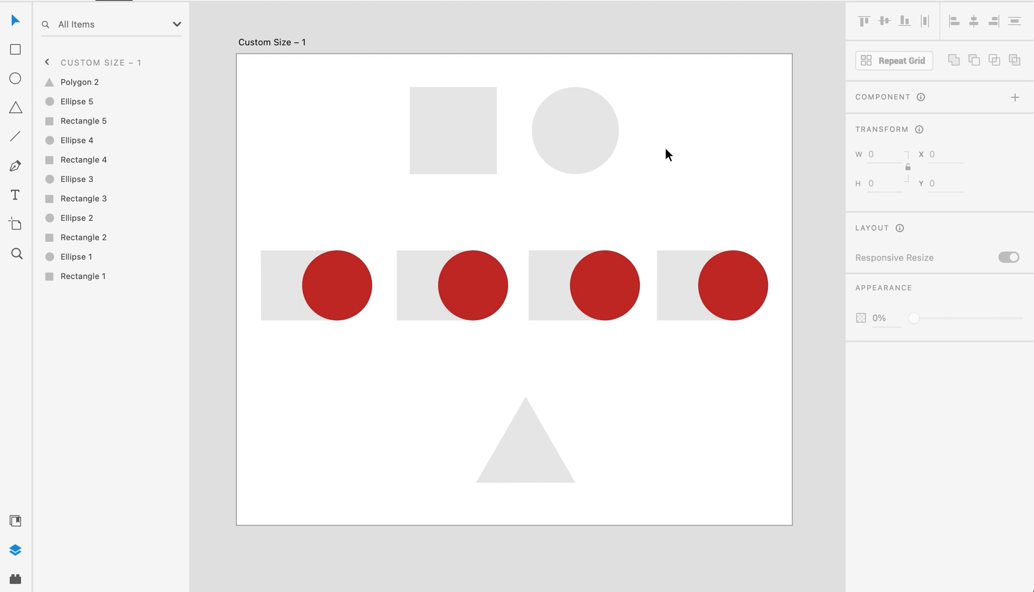
left_click(464, 145)
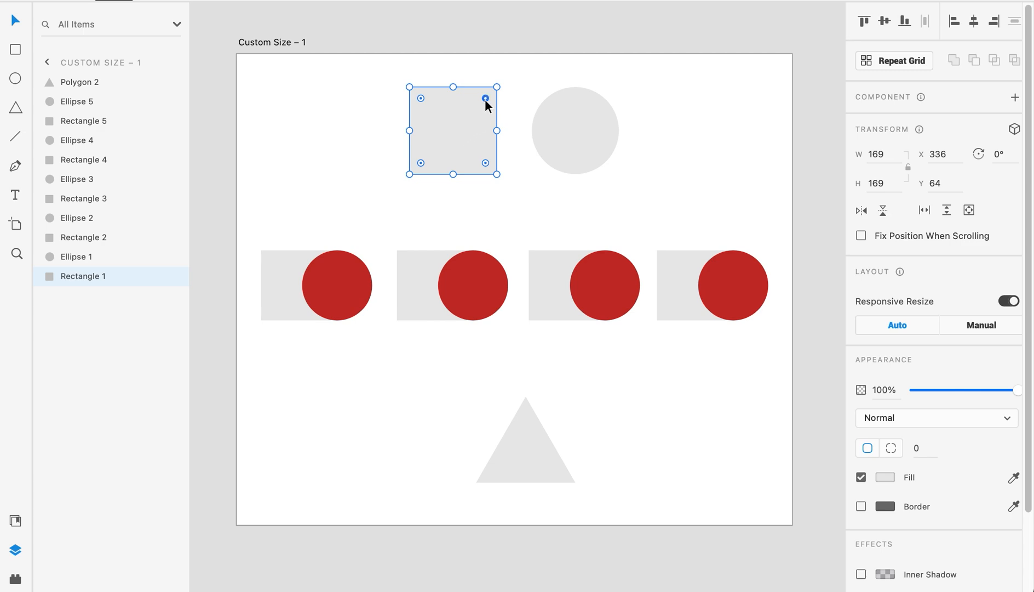
mouse_move(420, 98)
left_mouse_down()
mouse_move(435, 112)
mouse_move(411, 88)
mouse_move(429, 106)
left_mouse_up()
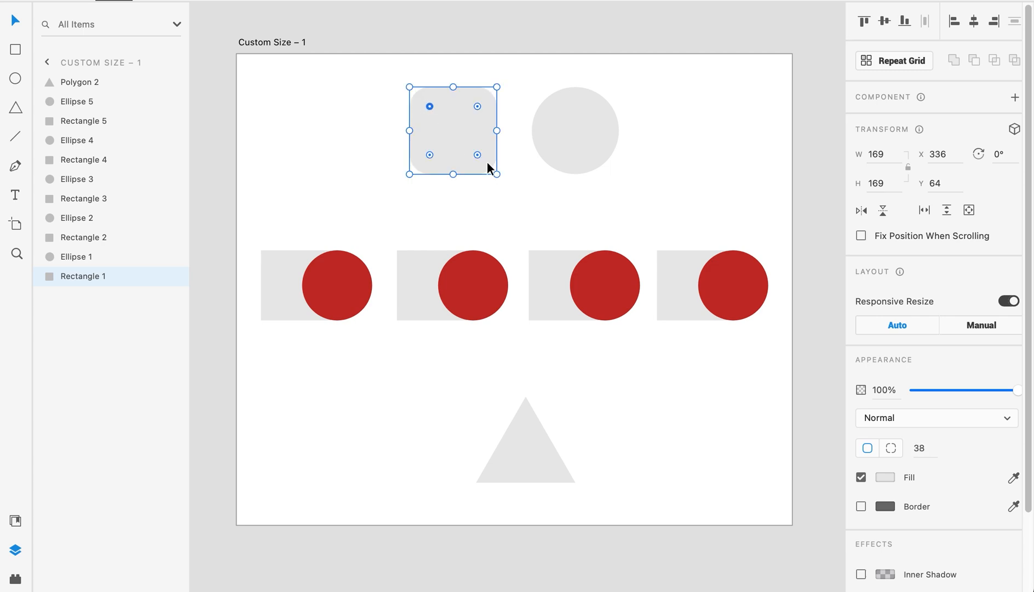
Adjust the square's corner radius up and down in increments of 10, ending at 0.
left_click(921, 448)
key("shift+Down")
key("shift+Down")
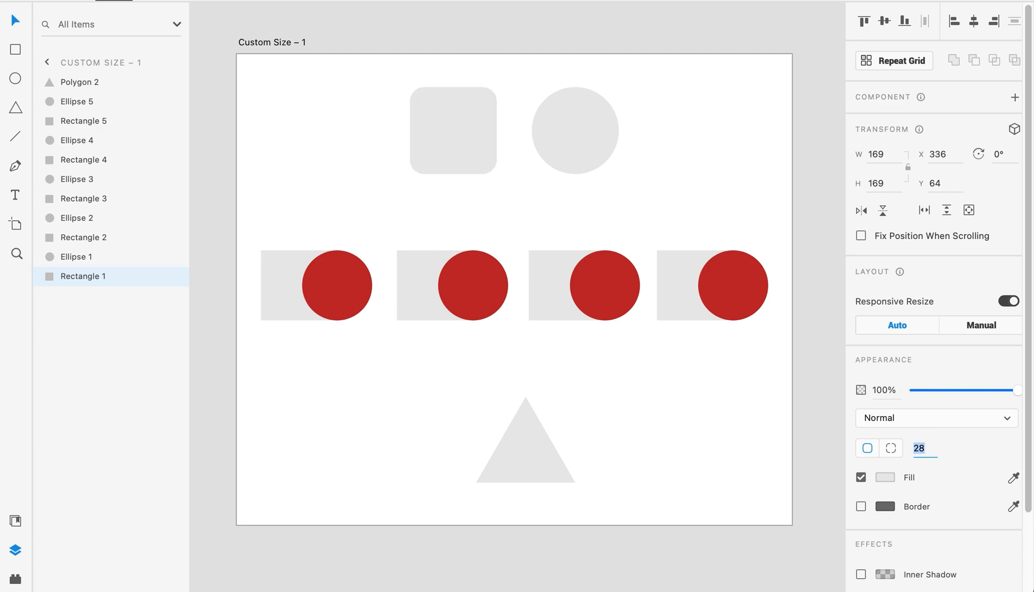
key("shift+Up")
key("shift+Up")
key("shift+Down")
key("shift+Up")
key("shift+Up")
key("shift+Down")
key("shift+Down")
key("shift+Down")
key("shift+Down")
key("shift+Down")
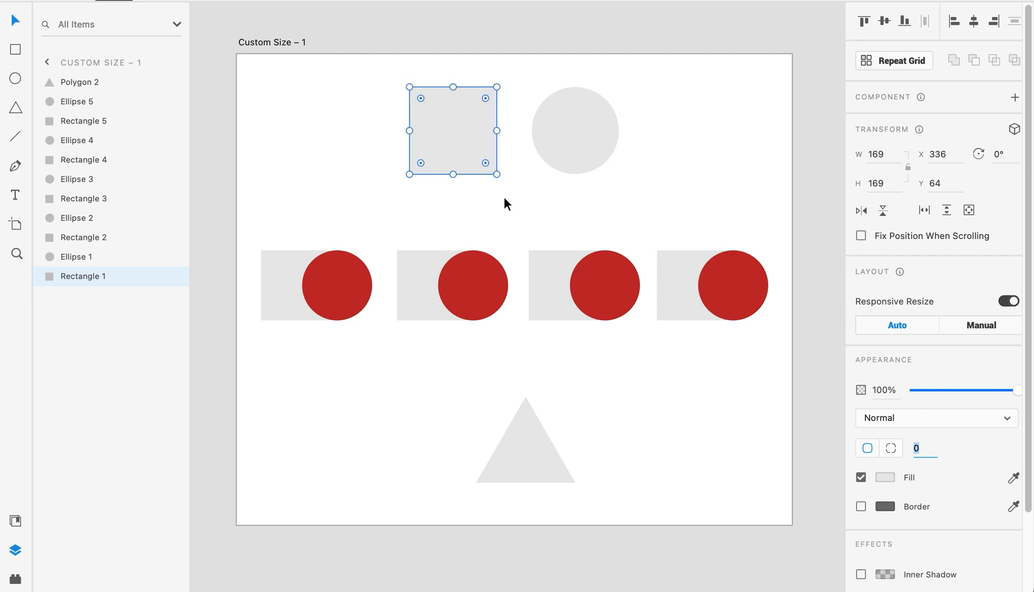
mouse_move(502, 181)
left_mouse_down()
mouse_move(477, 187)
mouse_move(504, 183)
left_mouse_up()
key("super+z")
Switch the upper grey square to separate corner radii and set only its upper-right corner to 40.
left_click(575, 165)
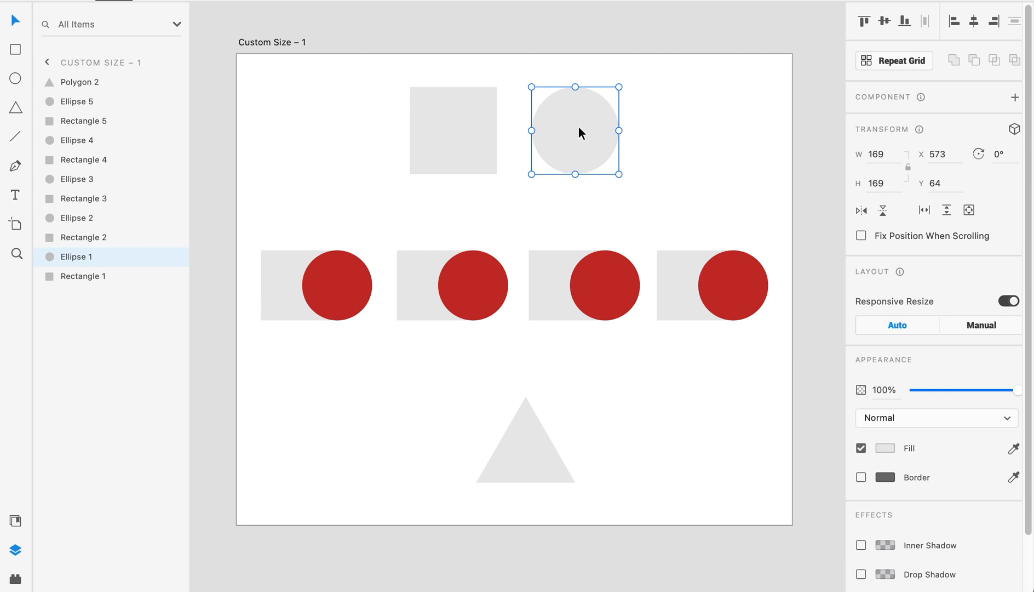
left_click(489, 135)
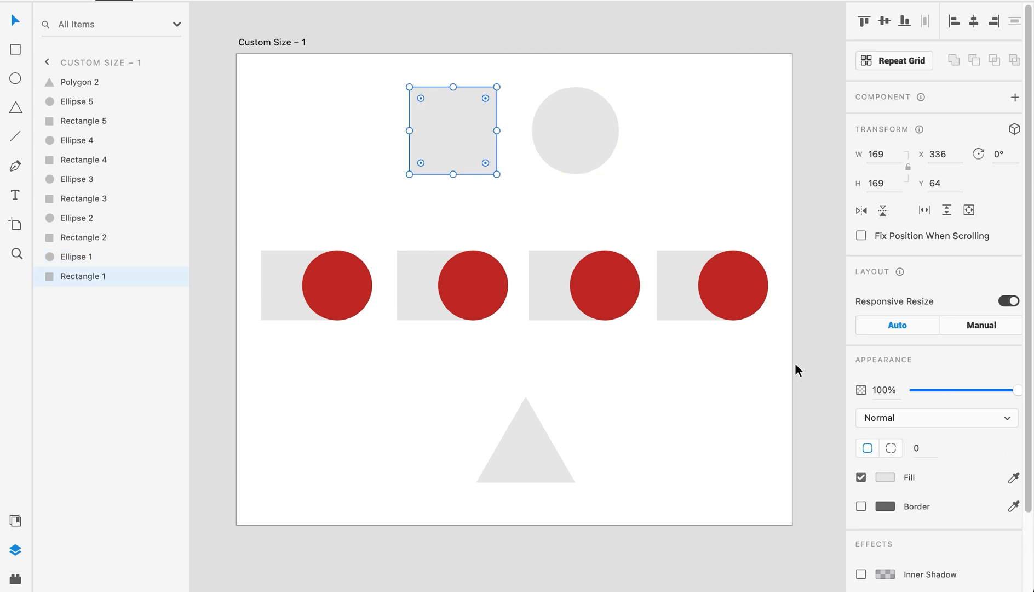
left_click(885, 450)
left_click(945, 449)
type("40")
key("Return")
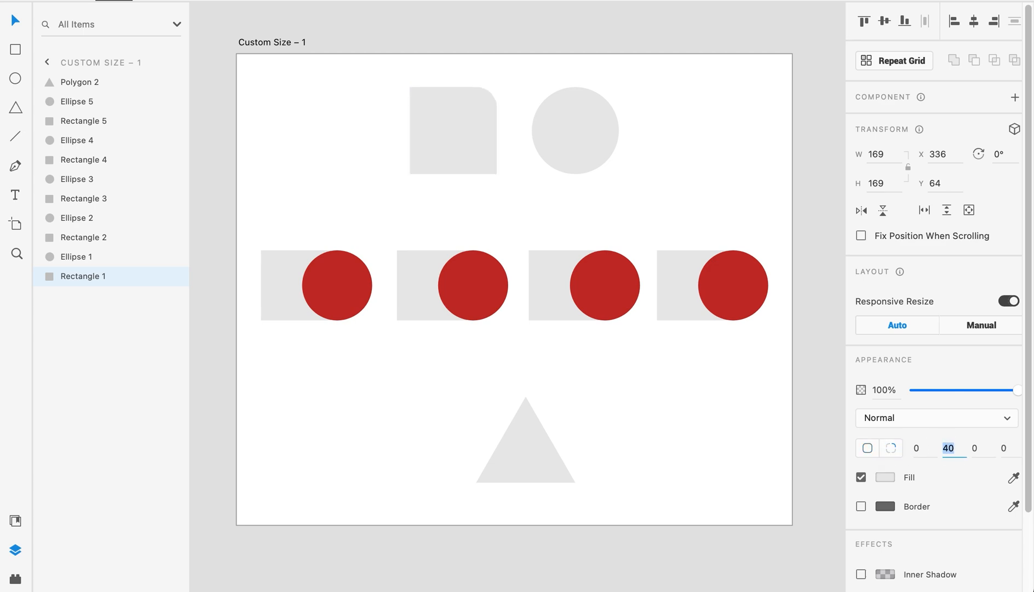
Try a radius of 20 on the square's upper-right corner, set it back to 0, and deselect the square.
type("20")
key("Return")
type("0")
key("Return")
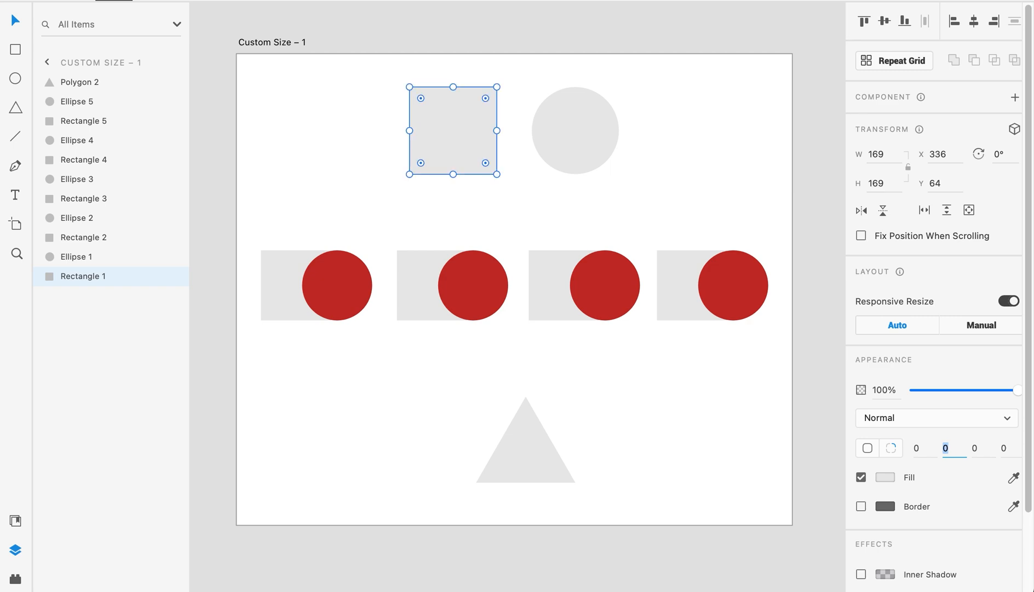
left_click(754, 413)
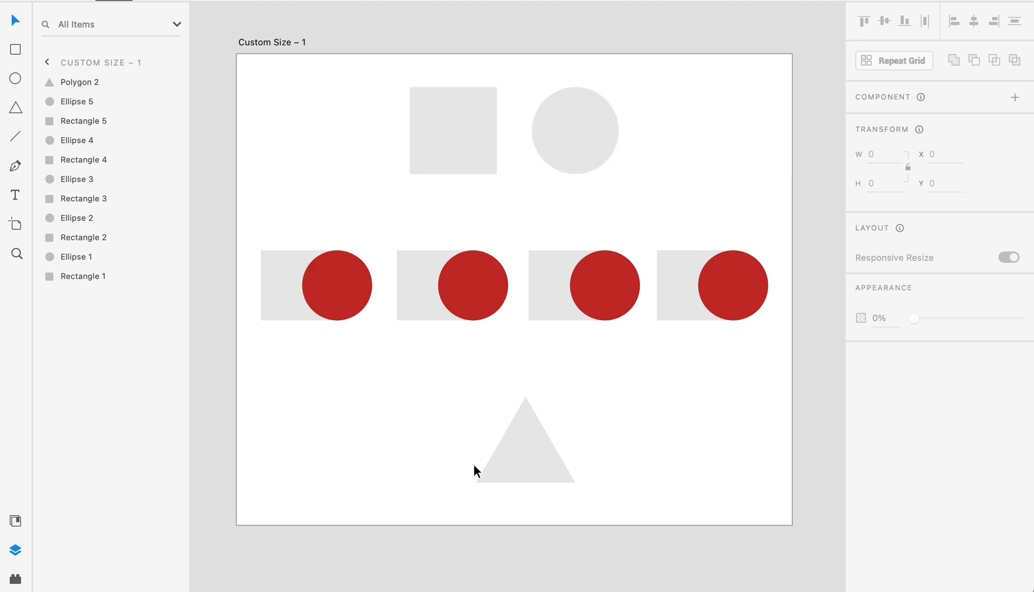
Round the grey triangle's corners to a radius of 8 and set its corner count to 10.
left_click(515, 478)
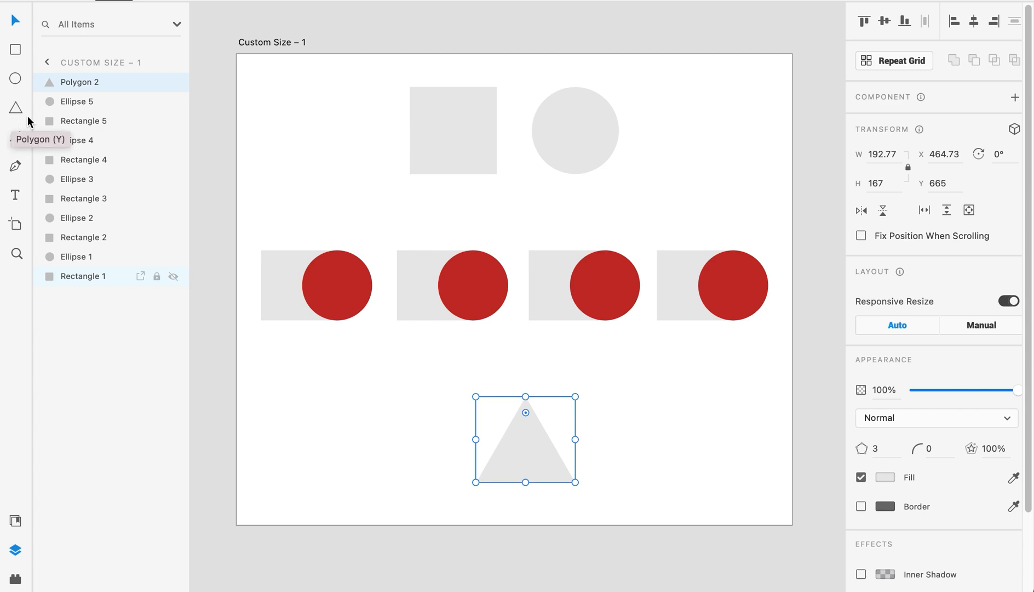
mouse_move(525, 413)
left_mouse_down()
mouse_move(526, 431)
mouse_move(526, 408)
left_mouse_up()
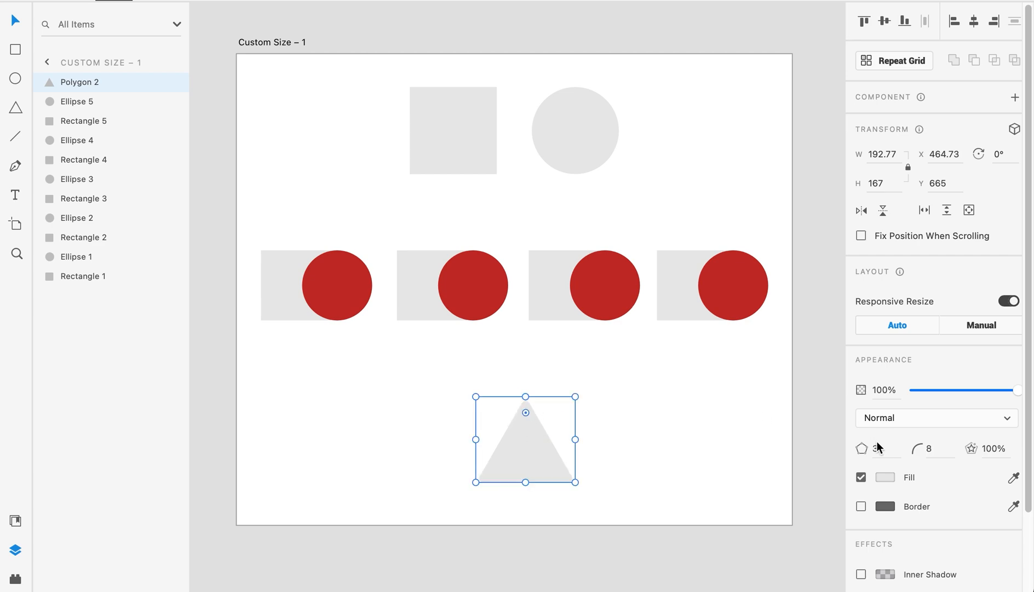
left_click(885, 452)
type("10")
key("Return")
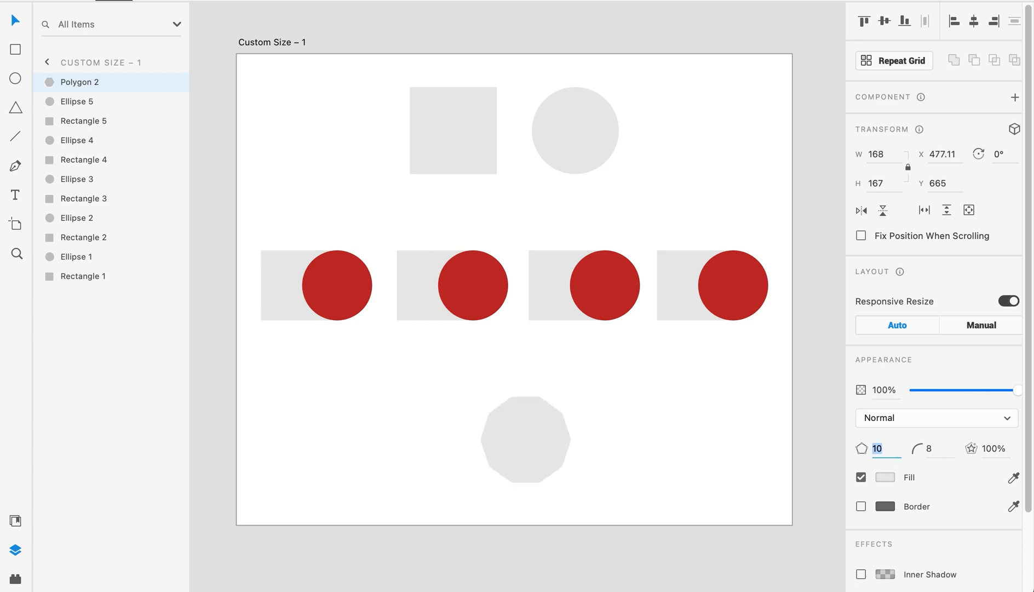
Lower the polygon's corner count one at a time to 5, and raise it to 6 to form a hexagon.
key("Down")
key("Down")
key("Down")
key("Down")
key("Down")
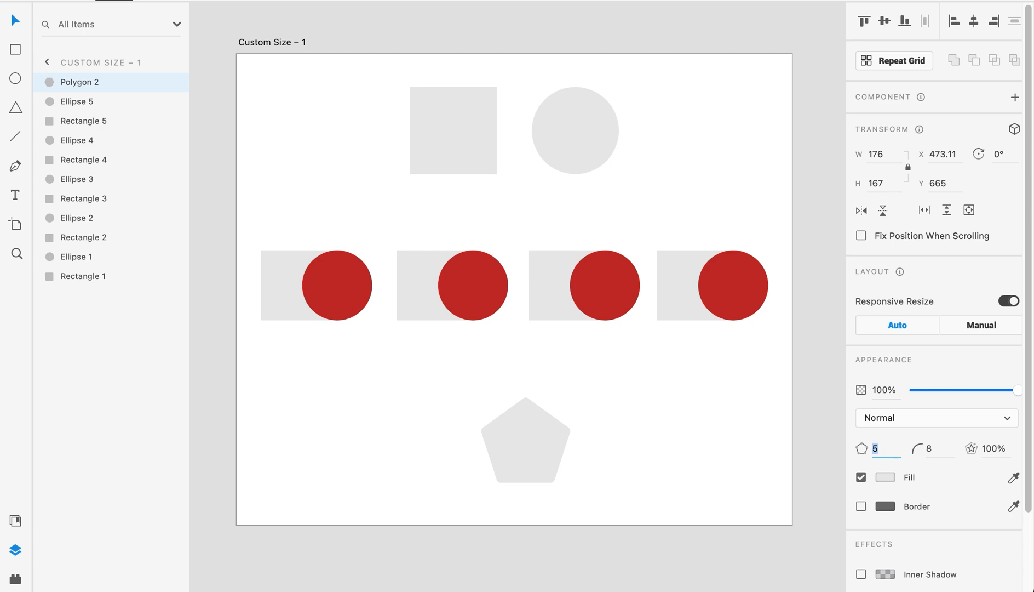
key("Up")
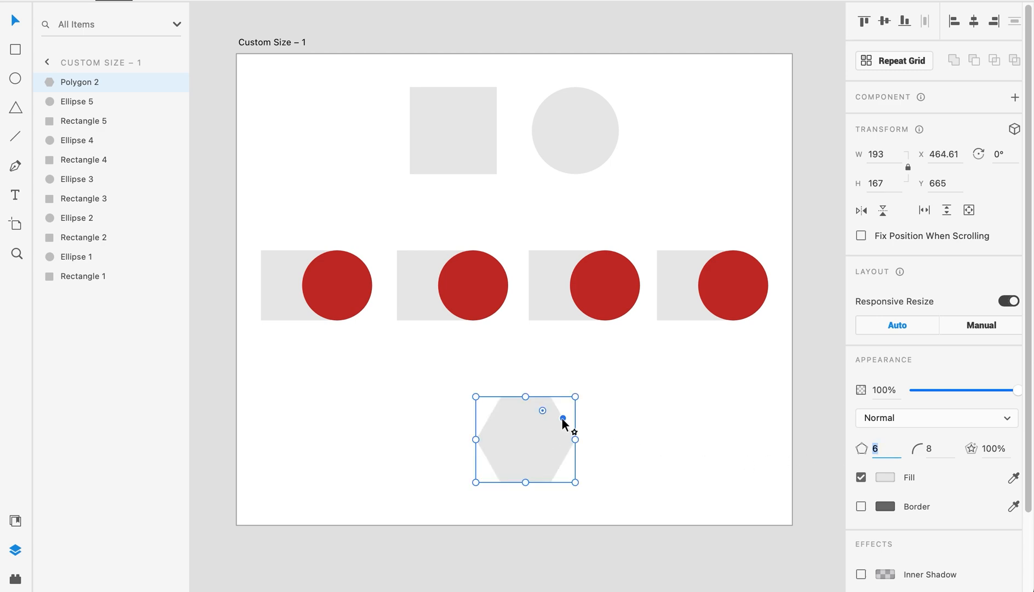
Turn the hexagon into a six-pointed star with a star ratio of 80%.
mouse_move(562, 417)
left_mouse_down()
mouse_move(545, 429)
mouse_move(566, 415)
mouse_move(551, 425)
mouse_move(573, 422)
mouse_move(547, 425)
mouse_move(579, 421)
left_mouse_up()
left_click(995, 449)
type("80")
key("Return")
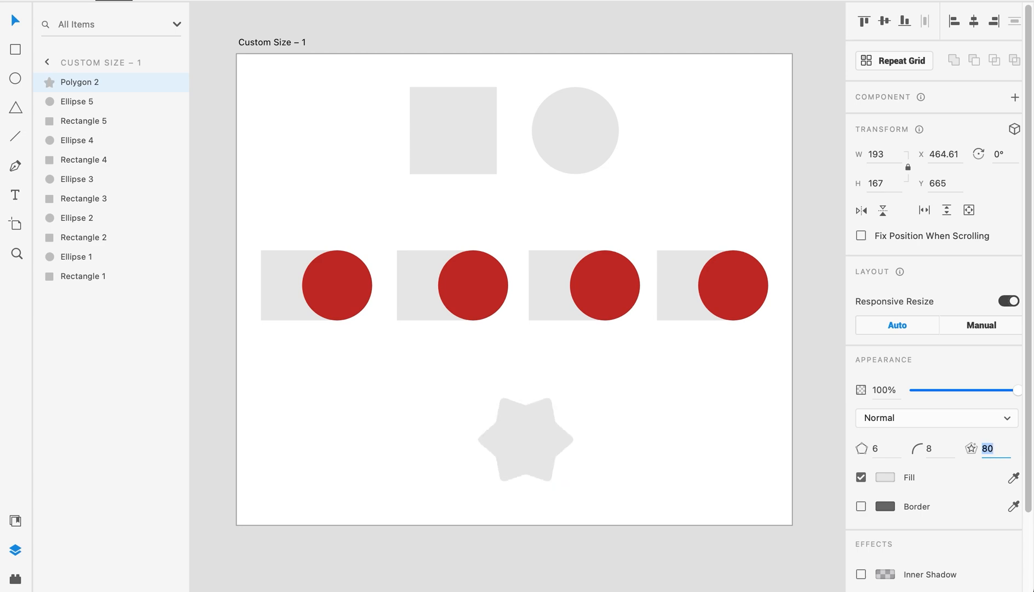
Vary the star ratio up and down in increments of 10, ending at 100%.
key("shift+Up")
key("shift+Up")
key("shift+Down")
key("shift+Down")
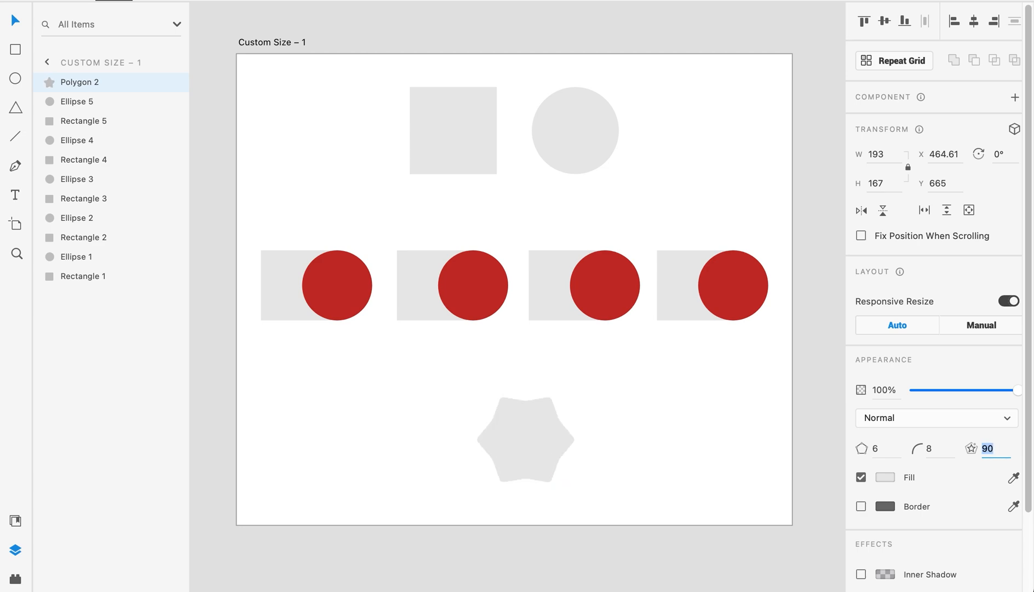
key("shift+Down")
key("shift+Up")
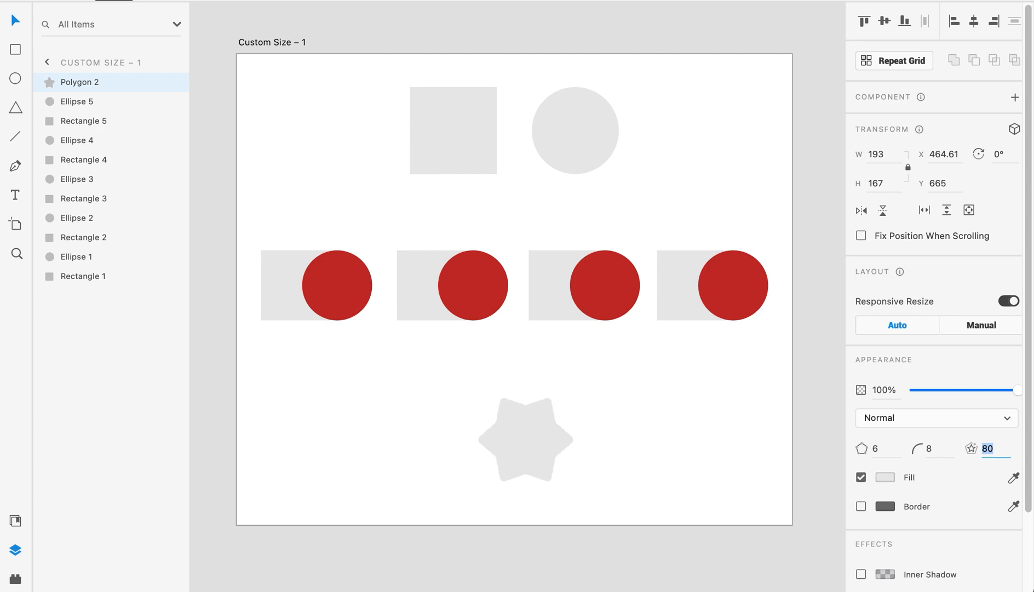
key("shift+Up")
key("shift+Up")
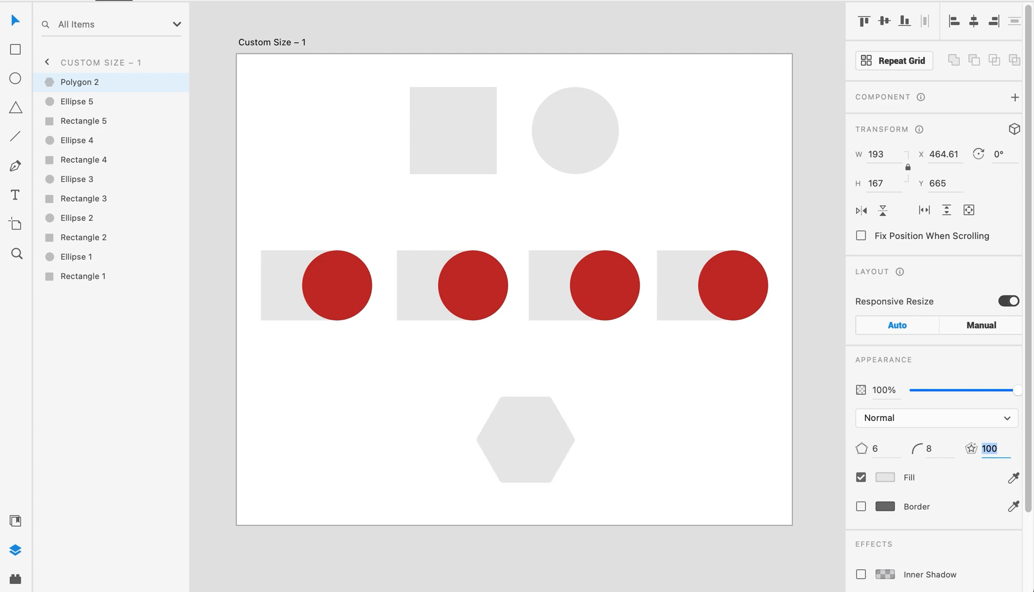
key("shift+Down")
key("shift+Down")
key("shift+Down")
key("shift+Up")
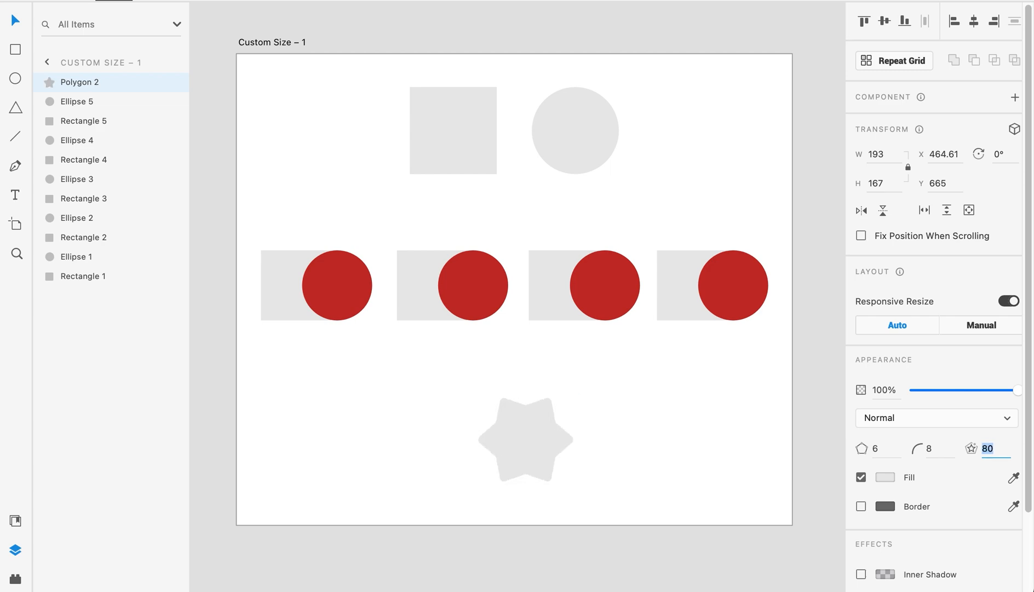
key("shift+Up")
key("shift+Up")
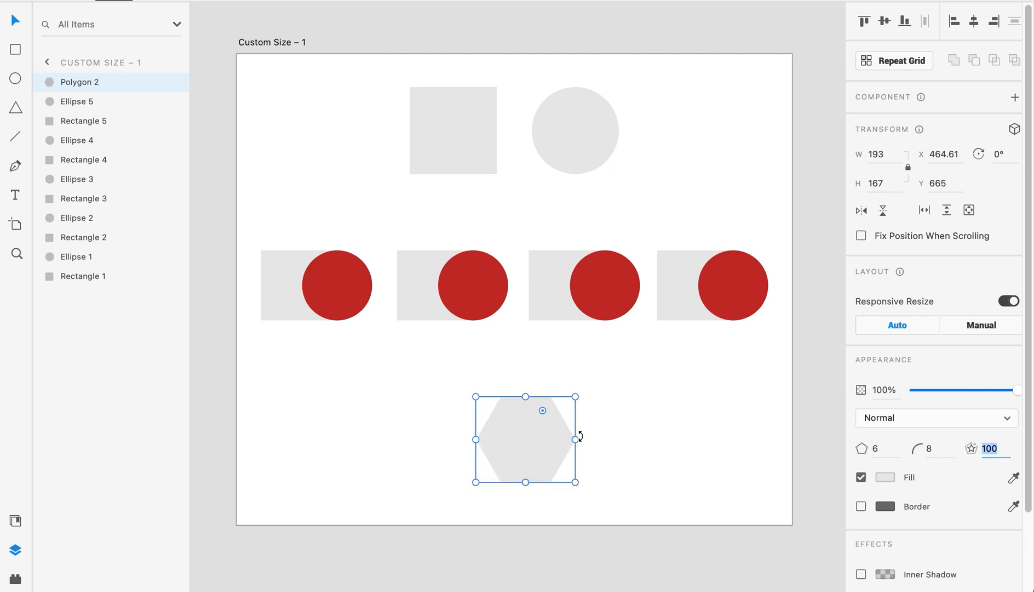
Rotate the hexagon counterclockwise, set its rotation to -17°, and deselect it.
left_click_drag(580, 435, 580, 393)
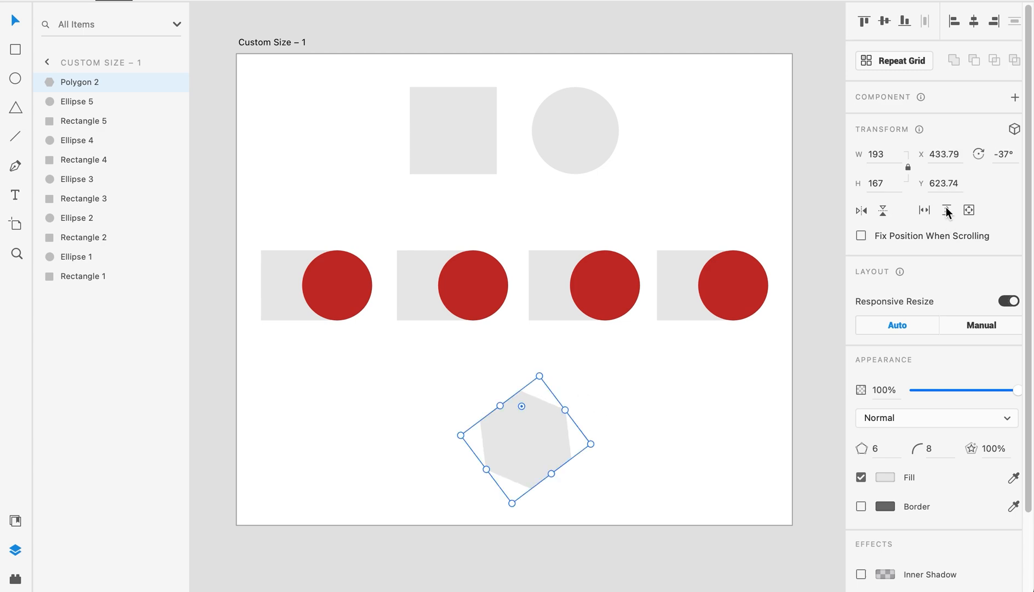
left_click(1013, 155)
type("-17")
key("Return")
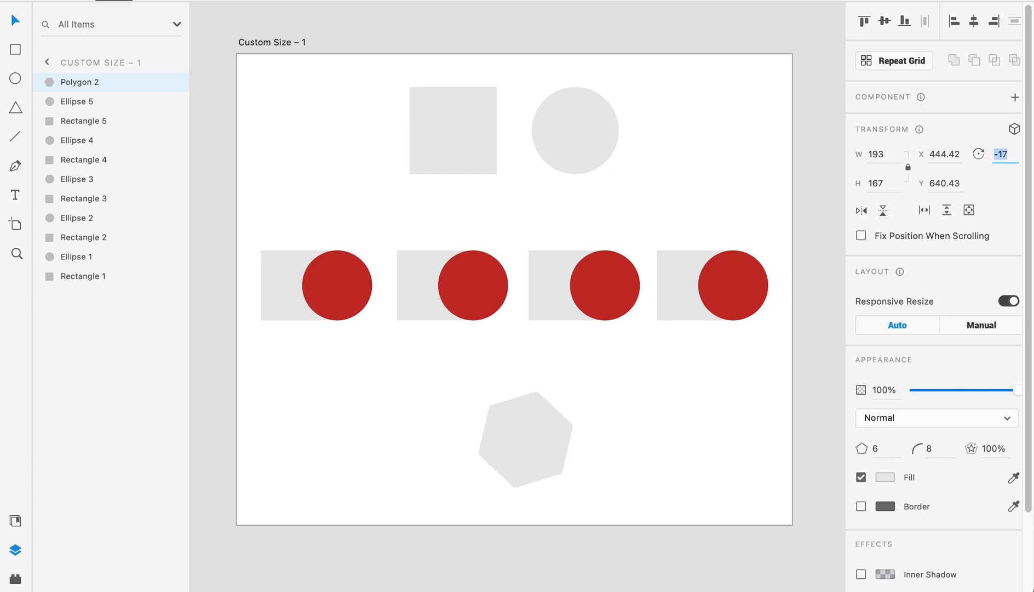
left_click(582, 439)
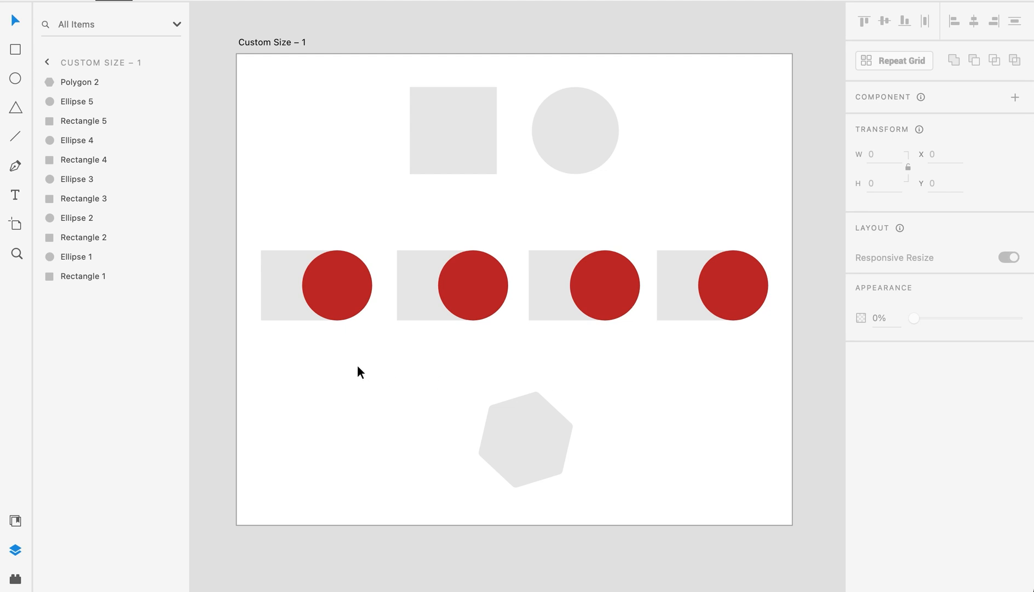
Combine the grey square and red circle of the first pair in the middle row into a boolean union.
left_click(293, 316)
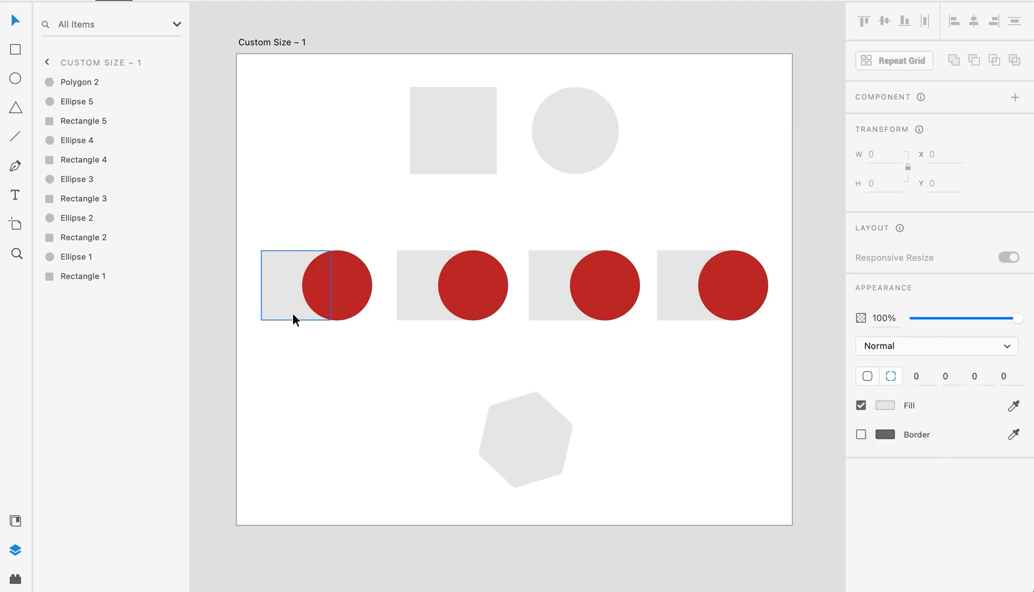
left_click(344, 303)
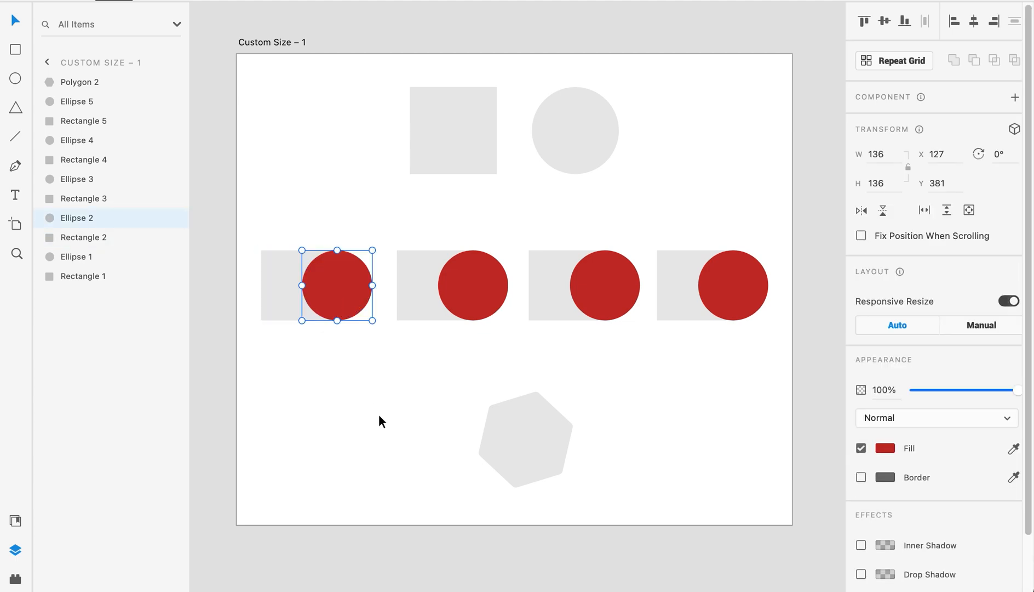
left_click_drag(379, 416, 320, 299)
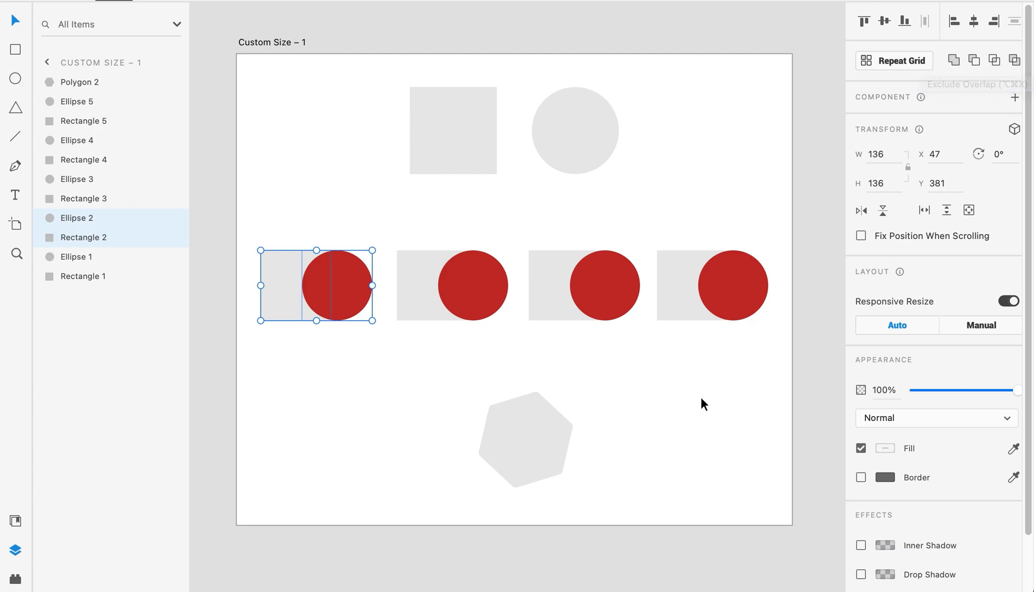
left_click(956, 65)
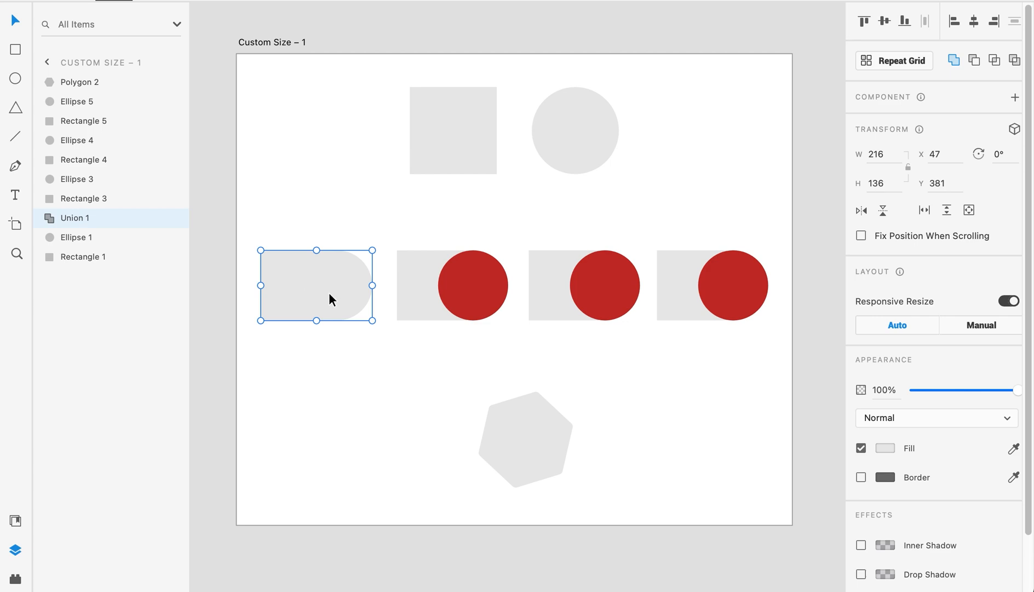
Move Rectangle 2 inside the union down 50 px to Y 431 and round its corners to a radius of about 49.
left_click(51, 218)
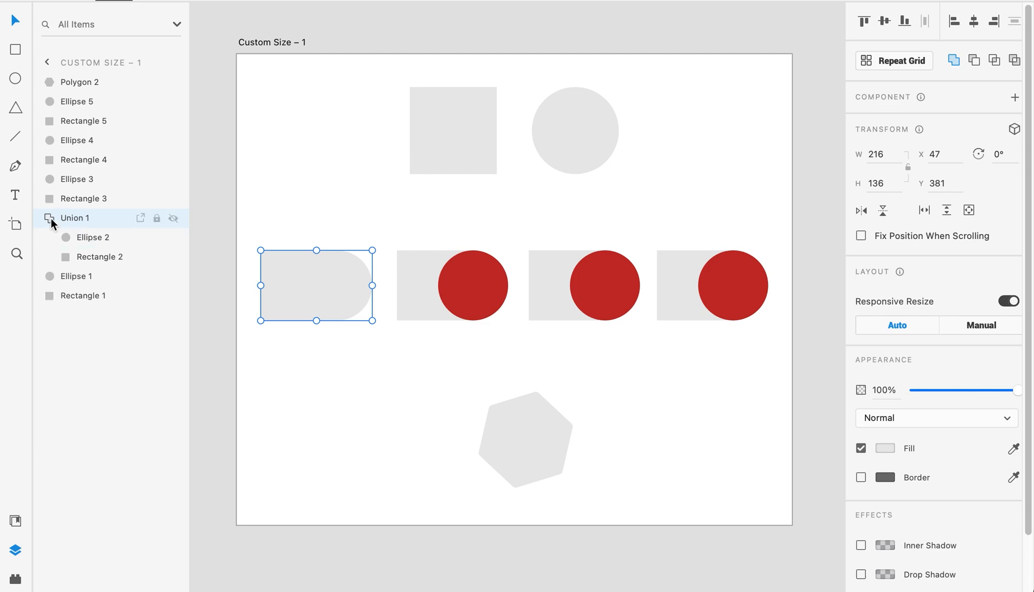
left_click(82, 235)
left_click(86, 253)
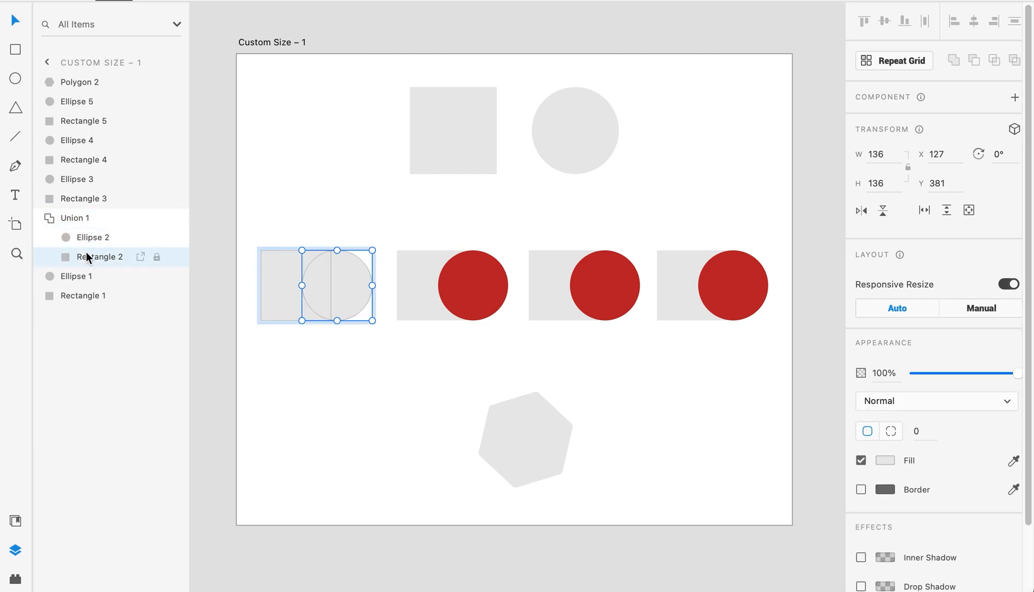
key("shift+Down")
key("shift+Down")
key("shift+Down")
key("shift+Down")
key("shift+Down")
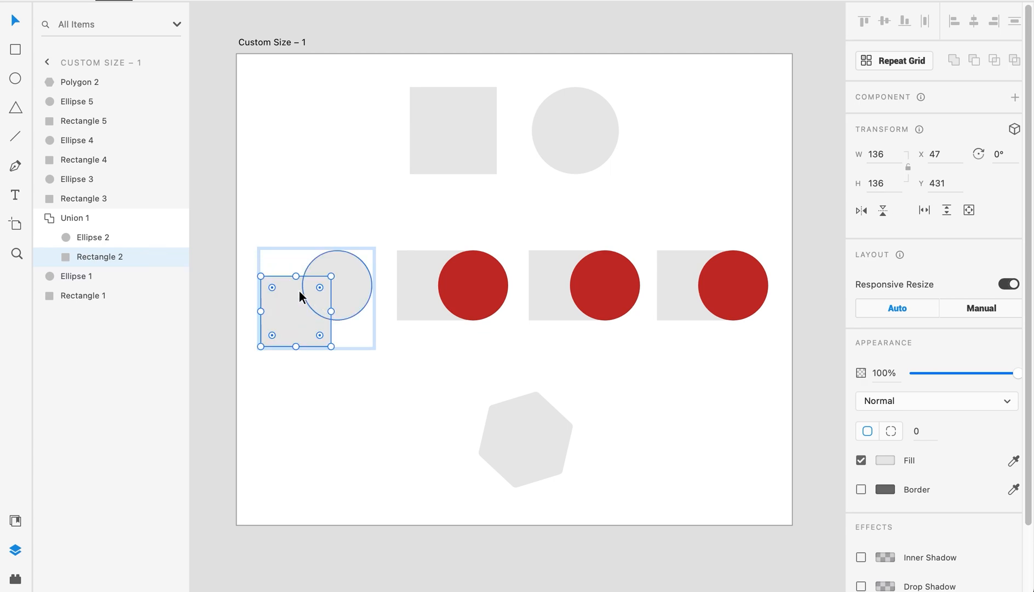
left_click_drag(273, 287, 282, 303)
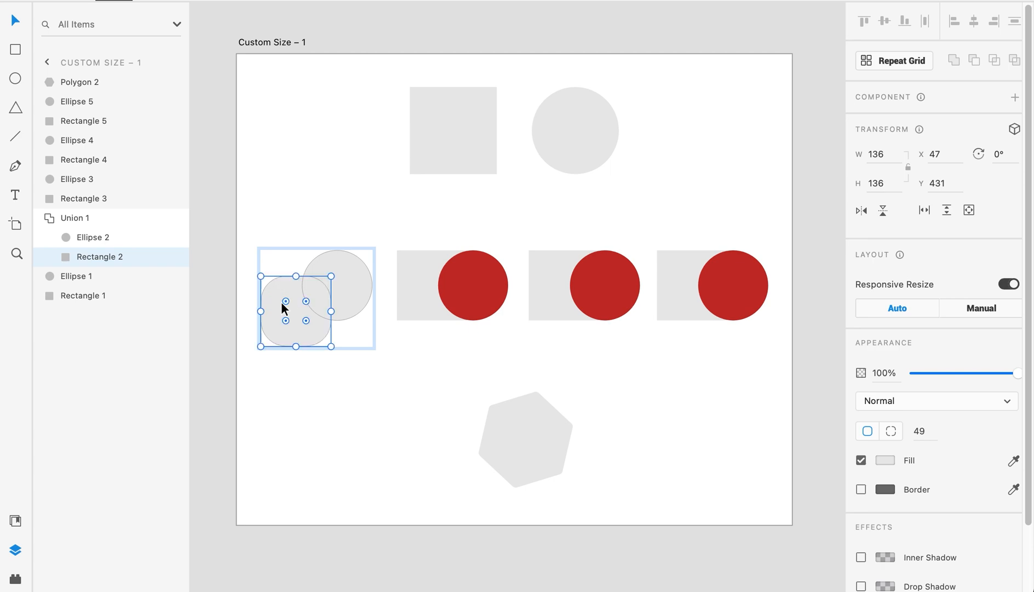
left_click(344, 423)
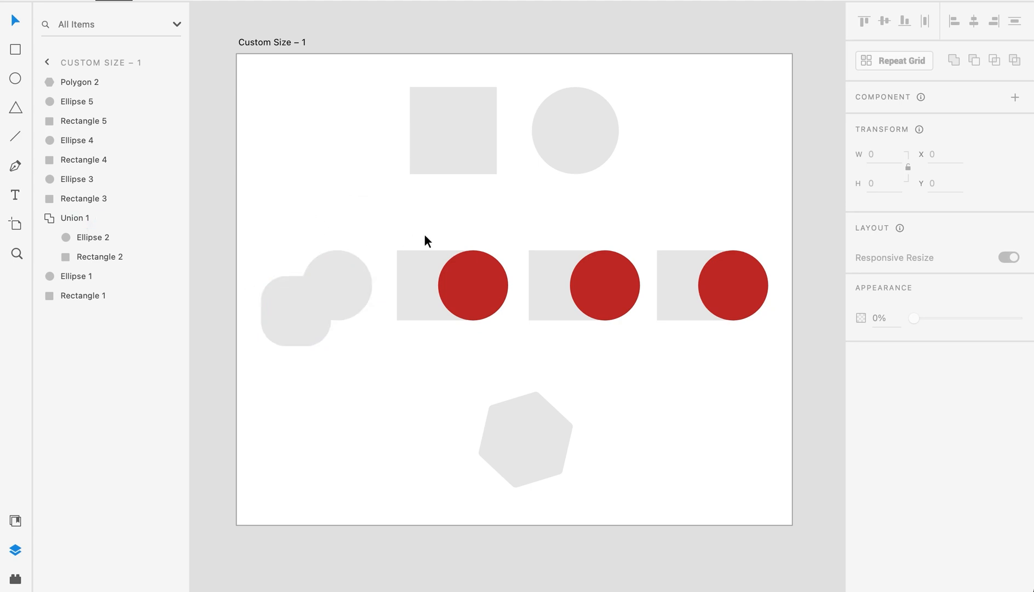
Subtract the red circle from the grey square in the second pair of the middle row and expand the subtraction's layers.
left_click_drag(421, 225, 484, 309)
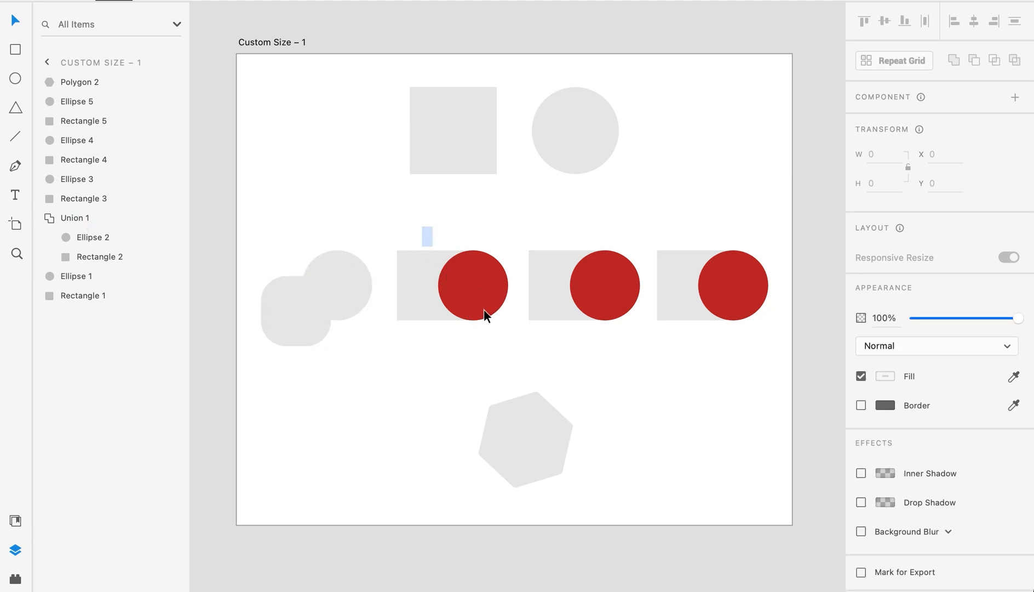
left_click(973, 61)
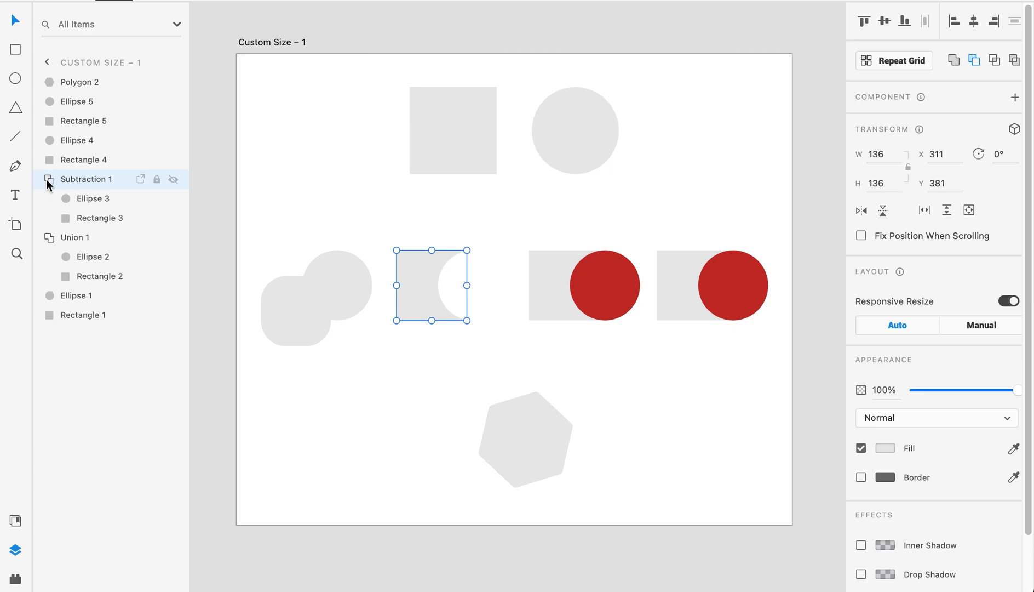
Move Ellipse 3 inside the subtraction up 60 px and left 20 px to X 371, Y 321, and deselect it.
left_click(65, 201)
key("shift+Up")
key("shift+Up")
key("shift+Up")
key("shift+Up")
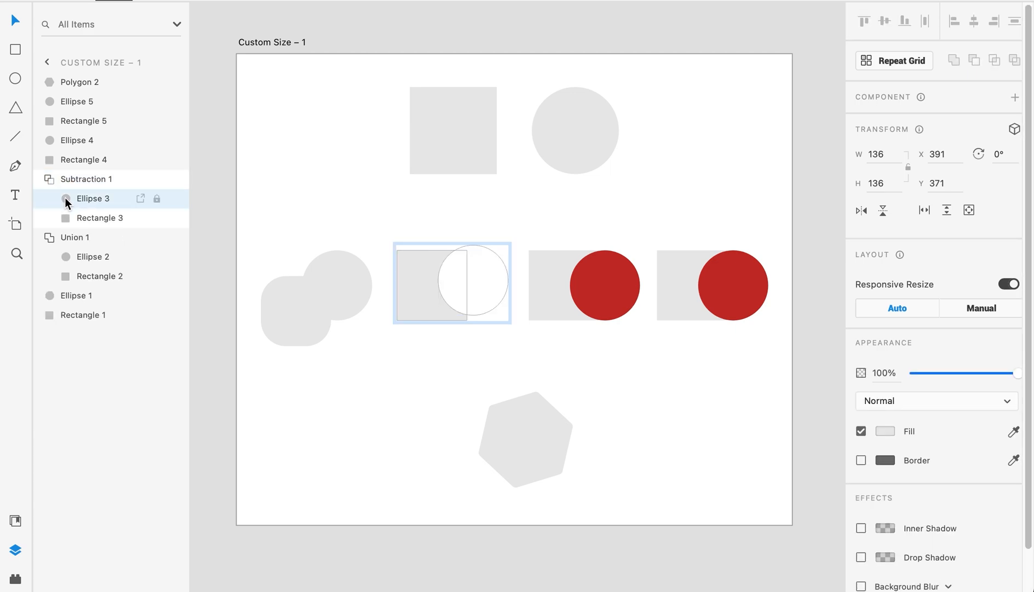
key("shift+Left")
key("shift+Up")
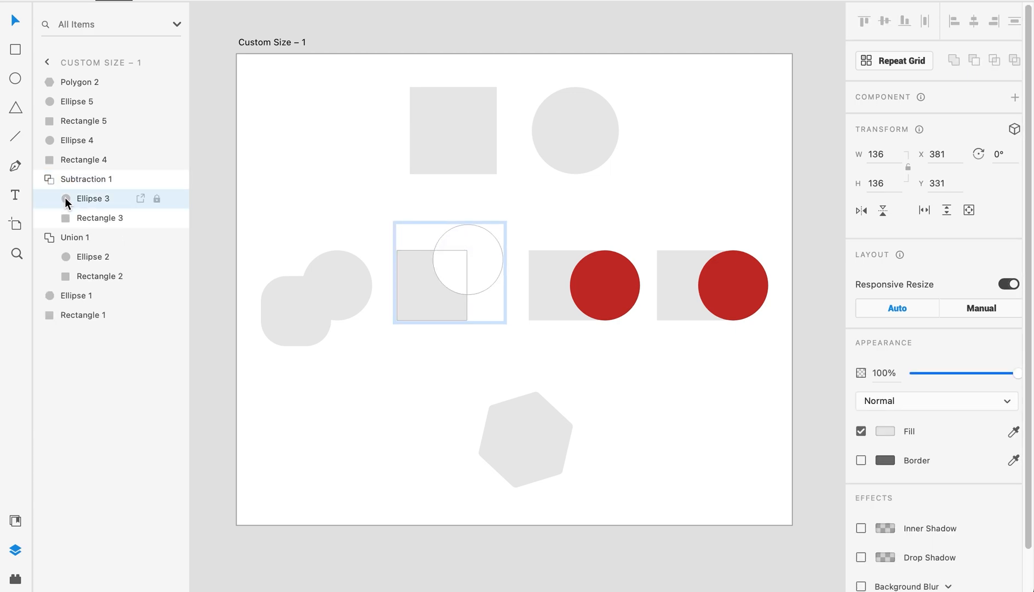
key("shift+Left")
key("shift+Up")
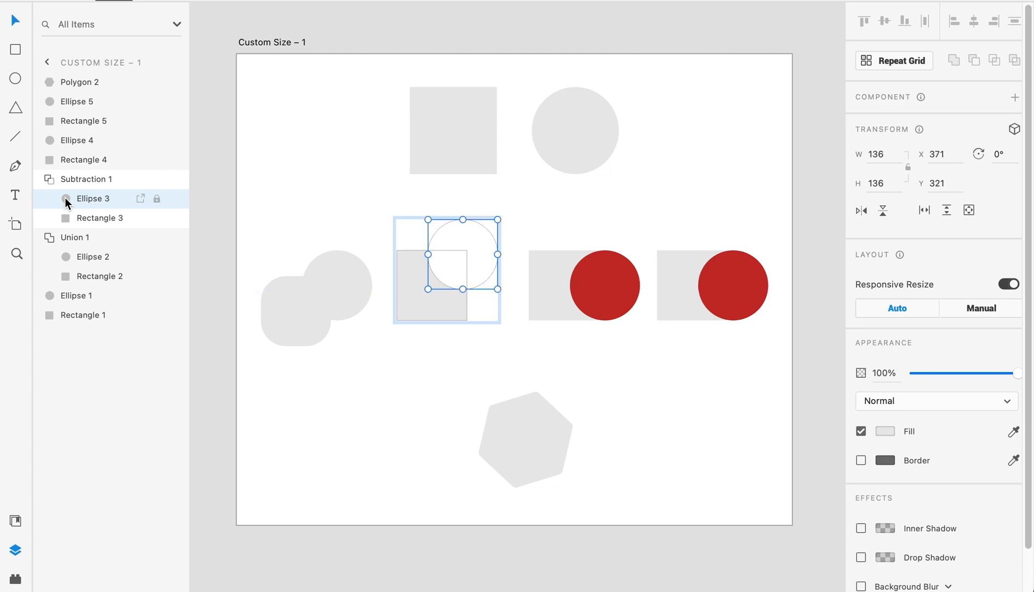
left_click(422, 313)
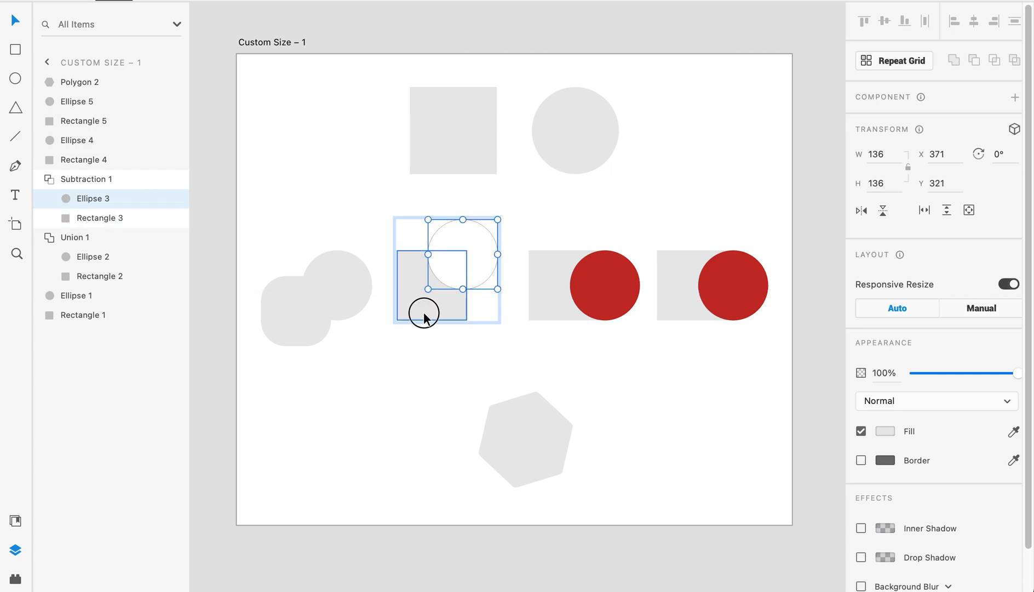
left_click(430, 345)
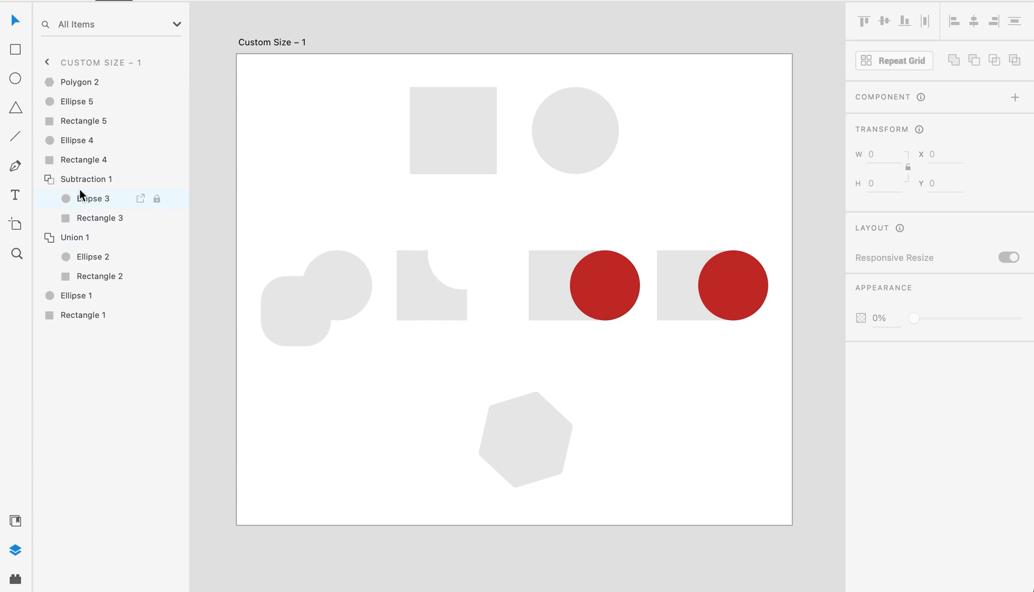
Select Rectangle 3 and Ellipse 3 inside the subtraction in turn to examine their stacking order.
left_click(108, 218)
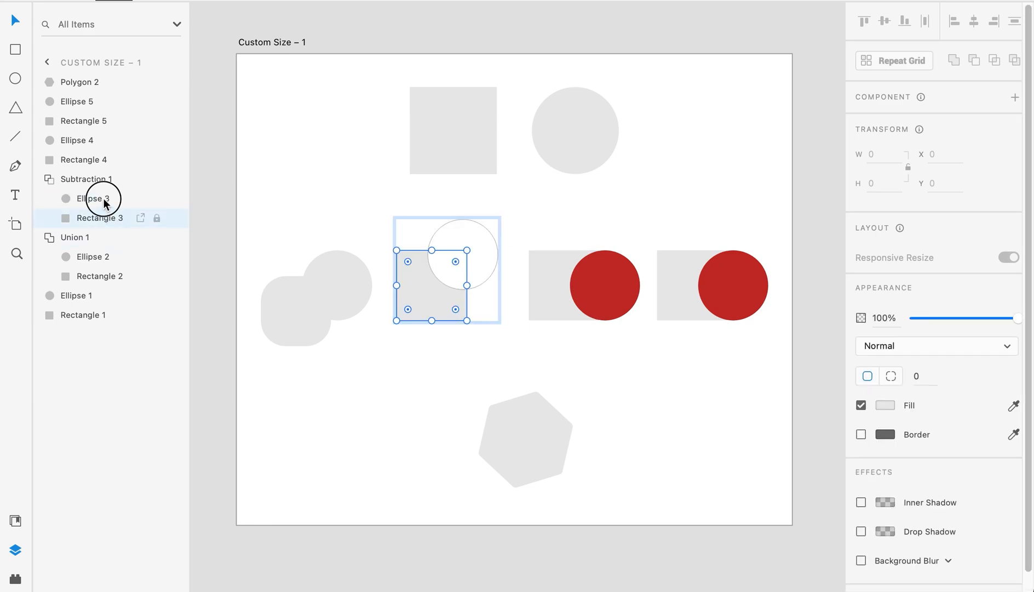
left_click(101, 196)
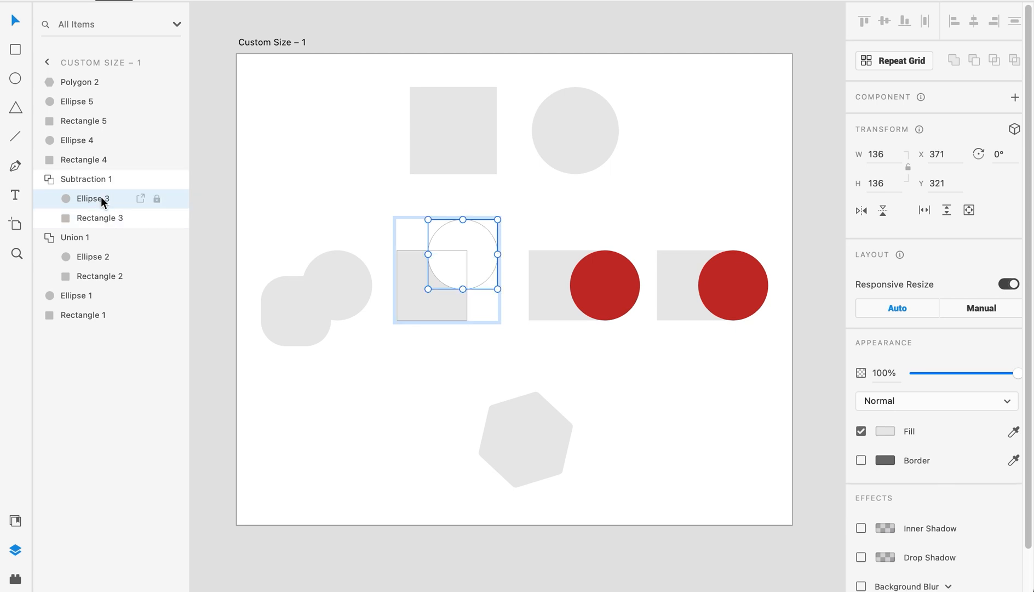
left_click_drag(100, 196, 105, 220)
left_click(87, 183)
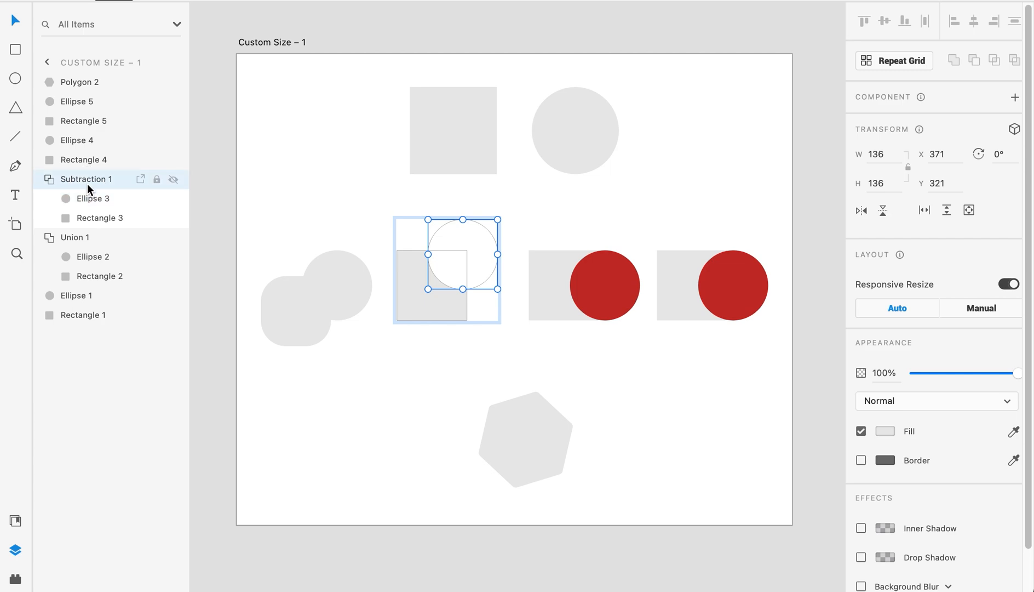
left_click(396, 218)
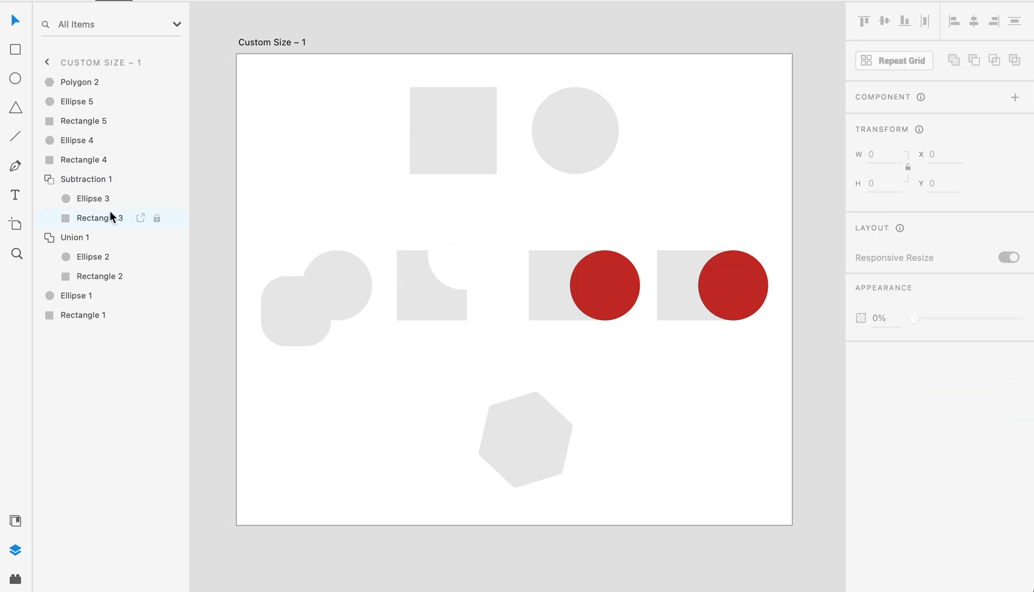
mouse_move(109, 212)
left_mouse_down()
mouse_move(106, 187)
mouse_move(110, 217)
mouse_move(109, 202)
left_mouse_up()
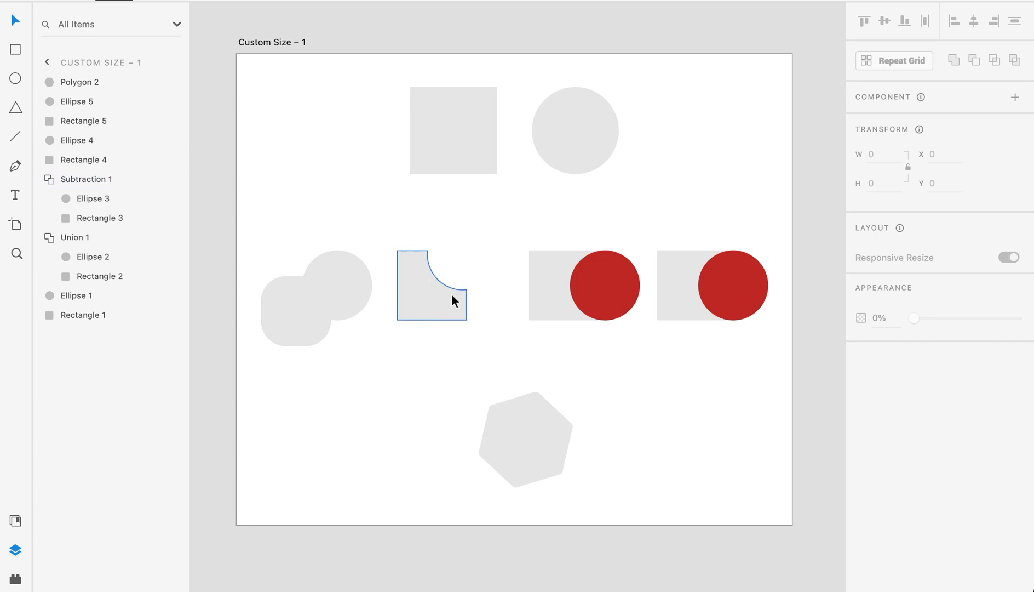
Combine the grey square and red circle of the third pair into a boolean intersection and expand its layers.
left_click(558, 278)
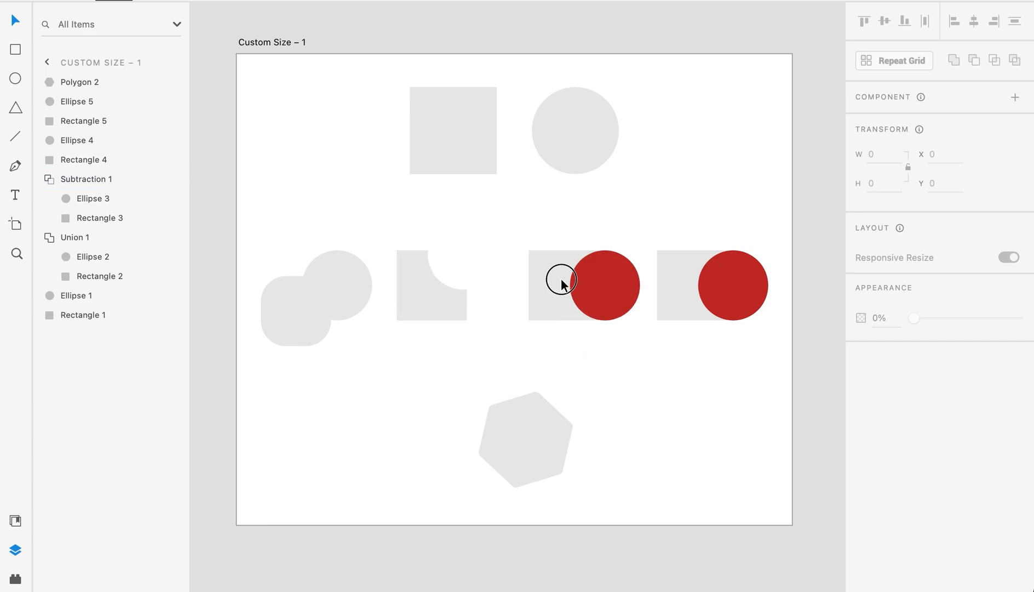
left_click(995, 63)
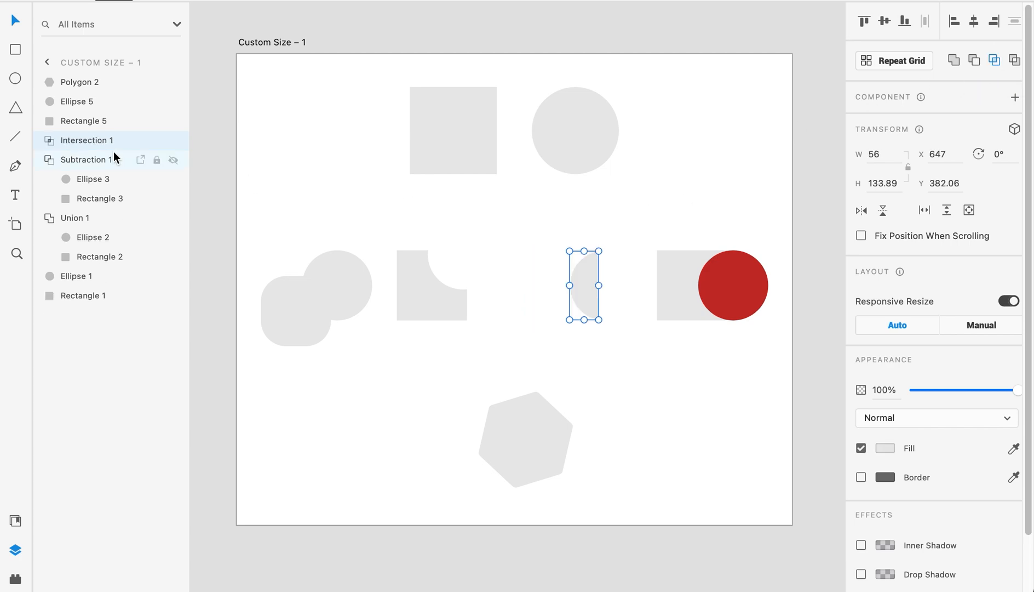
left_click(48, 140)
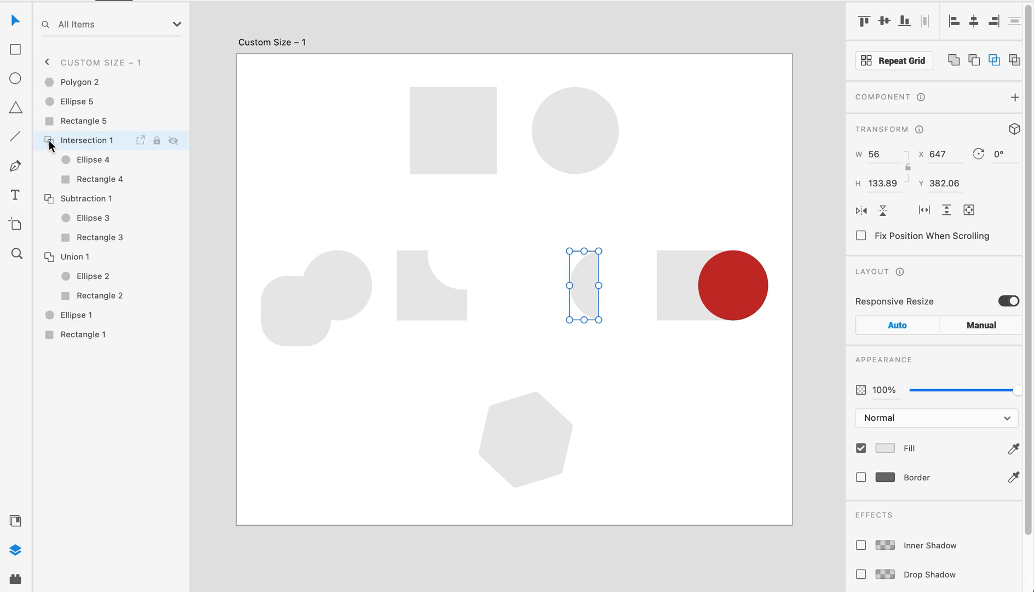
Move Rectangle 4 inside the intersection up 70 px to Y 311 and deselect it.
left_click(81, 182)
key("shift+Up")
key("shift+Up")
key("shift+Up")
key("shift+Up")
key("shift+Up")
key("shift+Up")
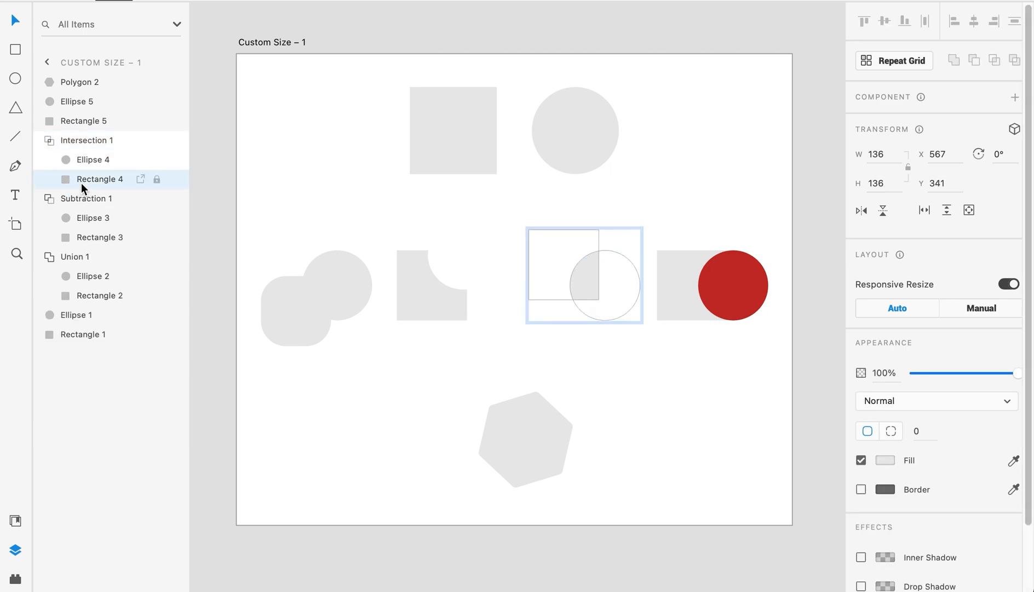
key("shift+Up")
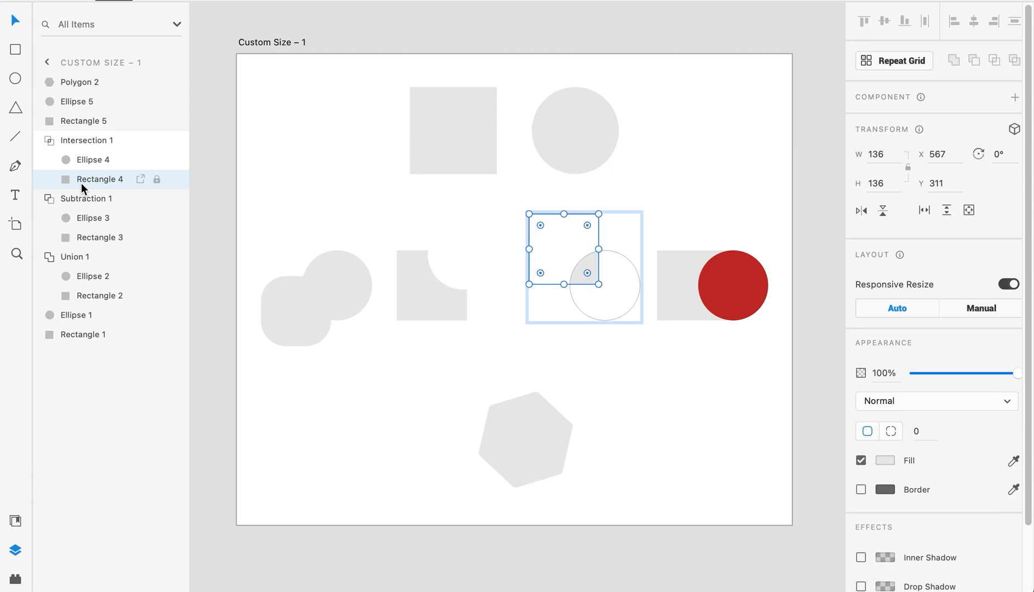
left_click(675, 356)
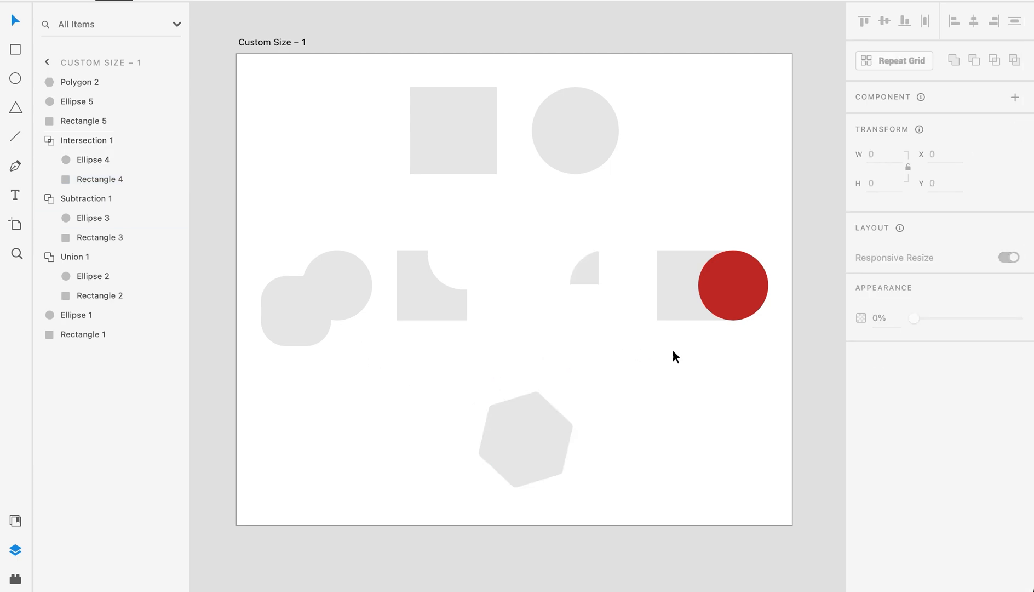
Combine the grey square and red circle of the last pair with Exclude Overlap and expand the exclusion's layers.
left_click_drag(734, 349, 709, 125)
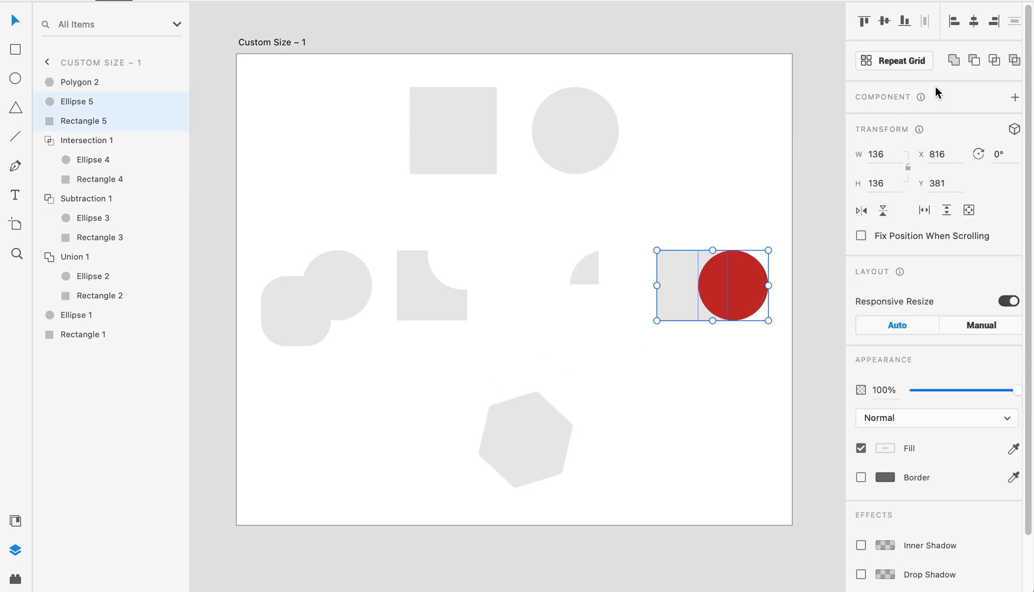
left_click(1014, 60)
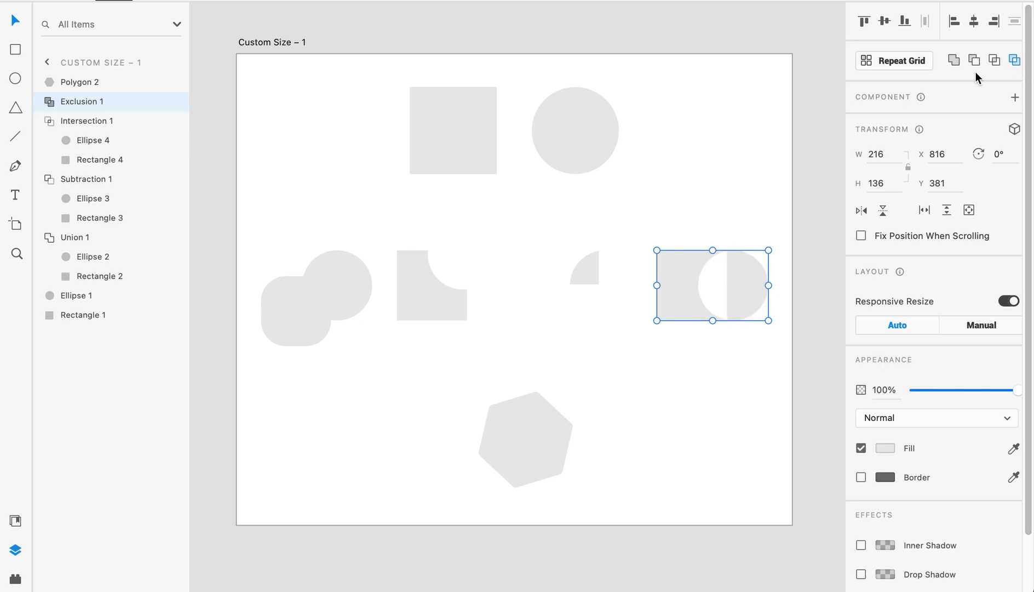
left_click(47, 101)
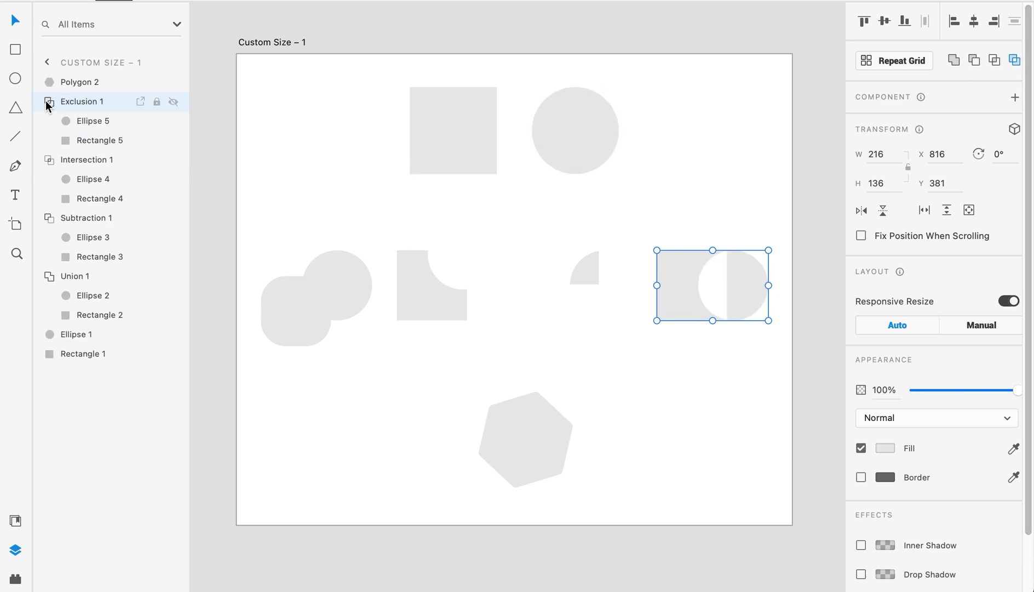
Move Ellipse 5 inside the exclusion down 80 px to Y 461 and deselect it.
left_click(66, 120)
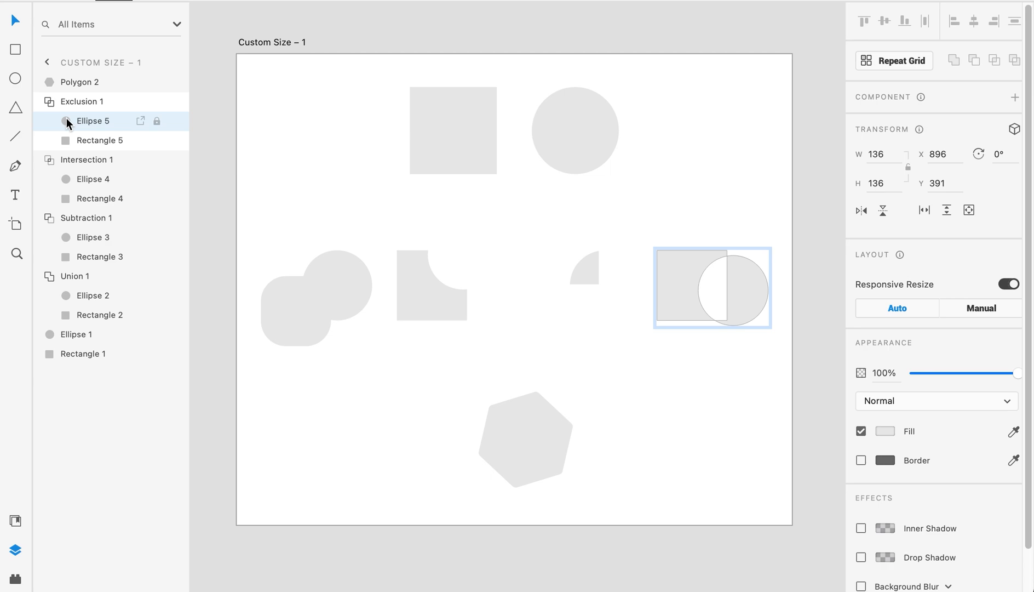
key("shift+Down")
key("shift+Down")
key("shift+Down")
key("shift+Down")
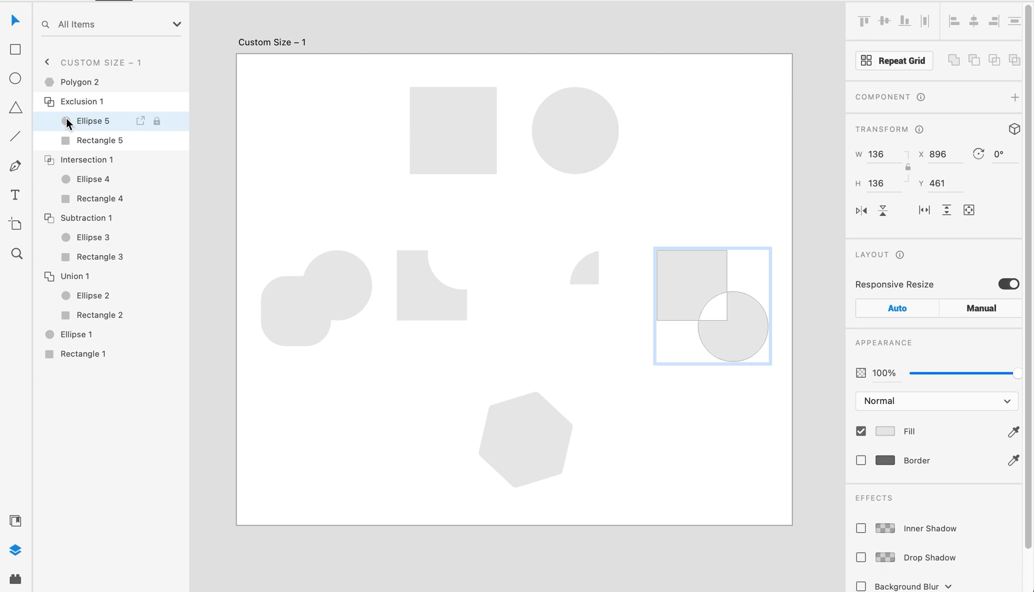
left_click(647, 399)
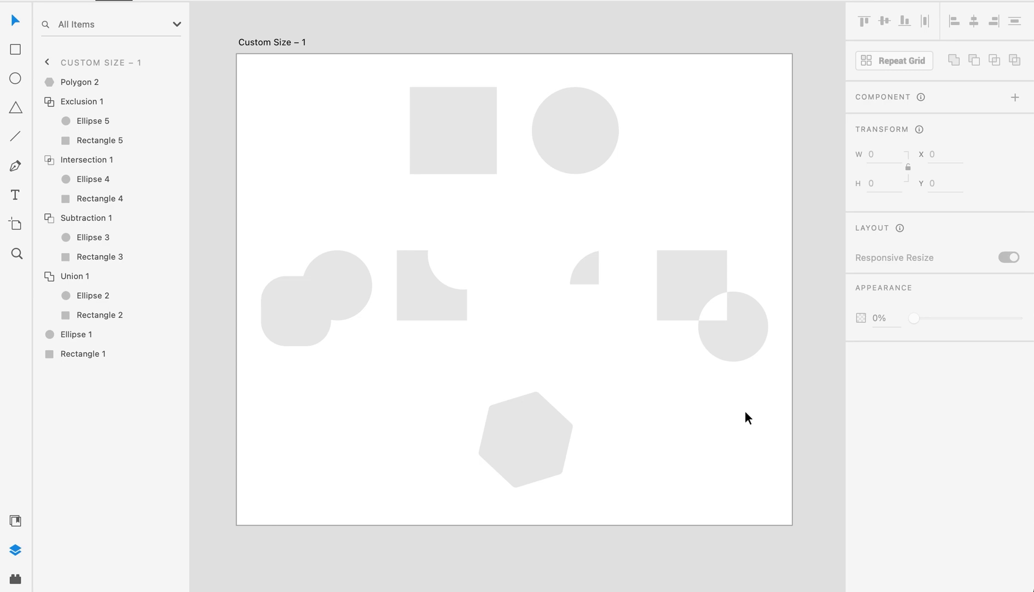
left_click(508, 420)
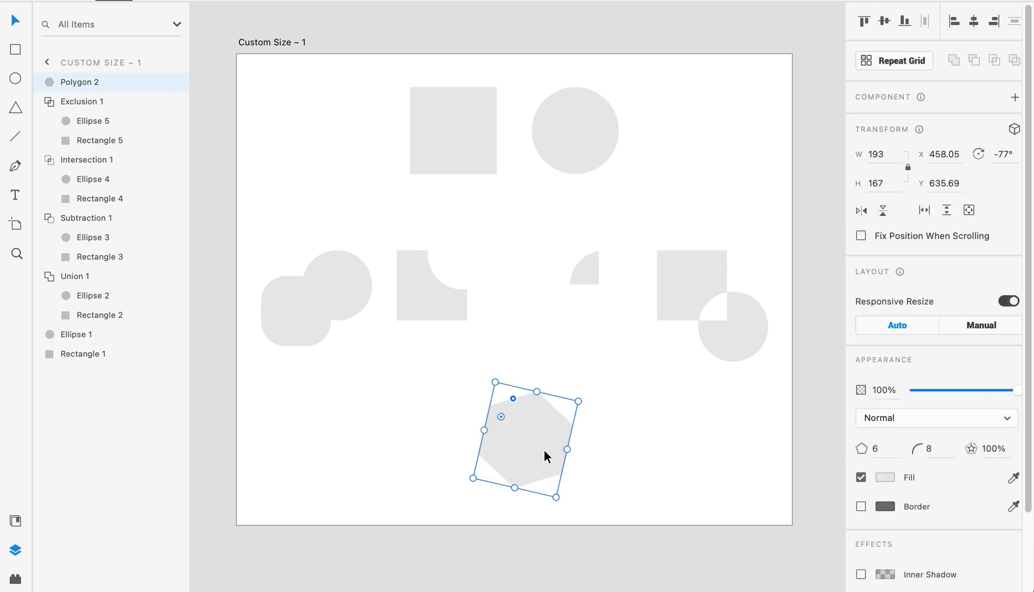
left_click(645, 367)
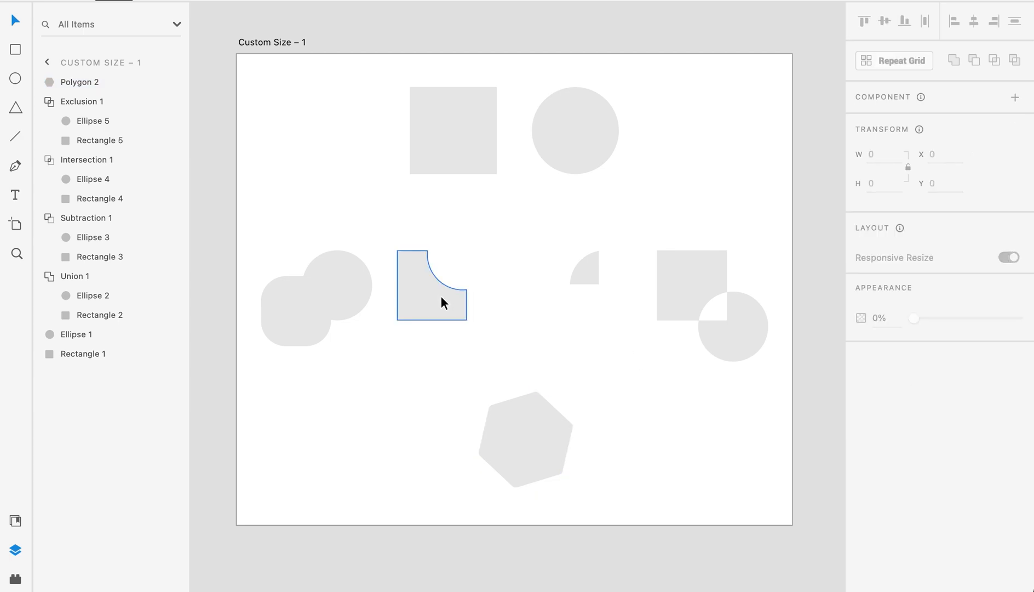